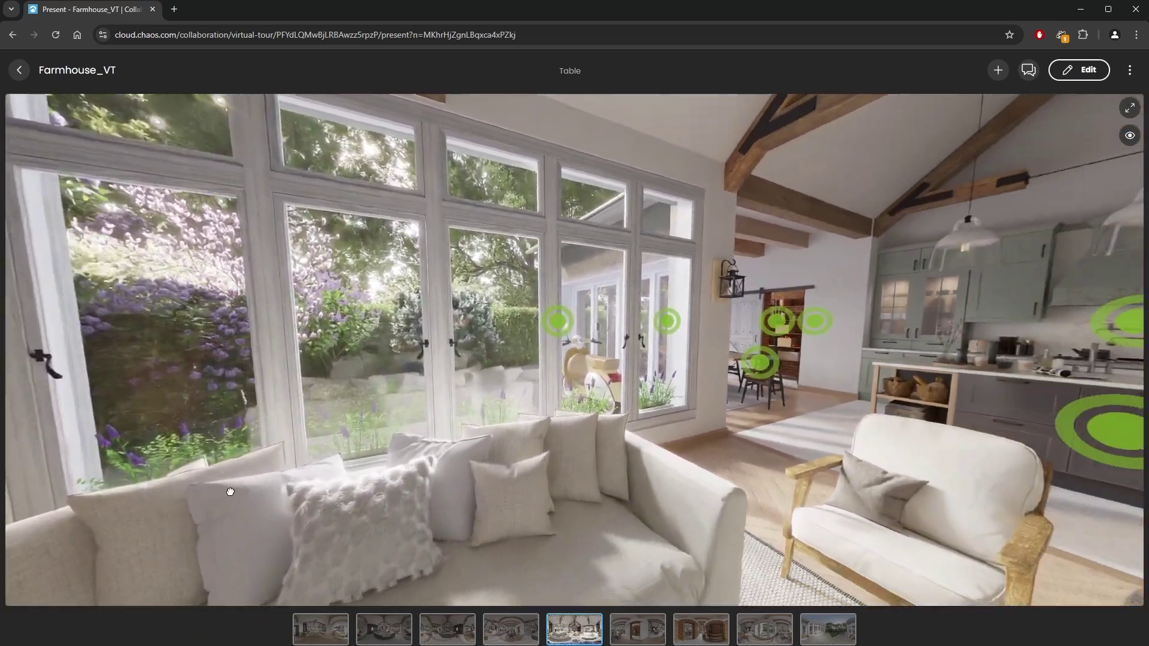
Turn the panorama toward the kitchen and upload the current image to the FarmhouseVT project.
left_click_drag(773, 489, 683, 485)
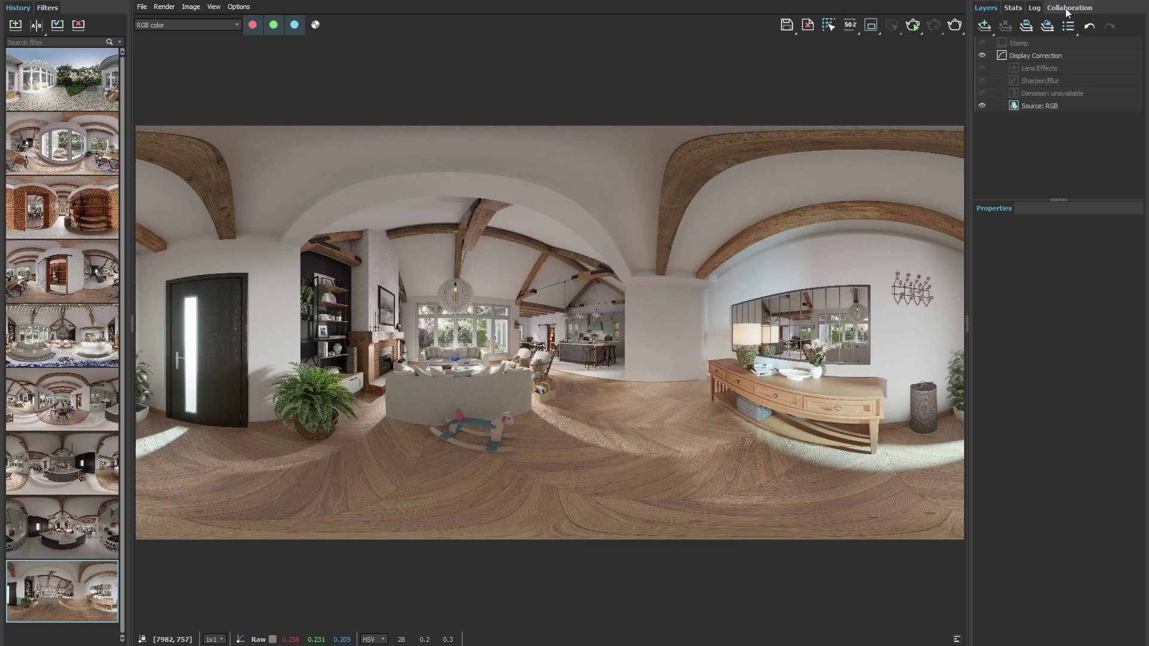
left_click(1066, 8)
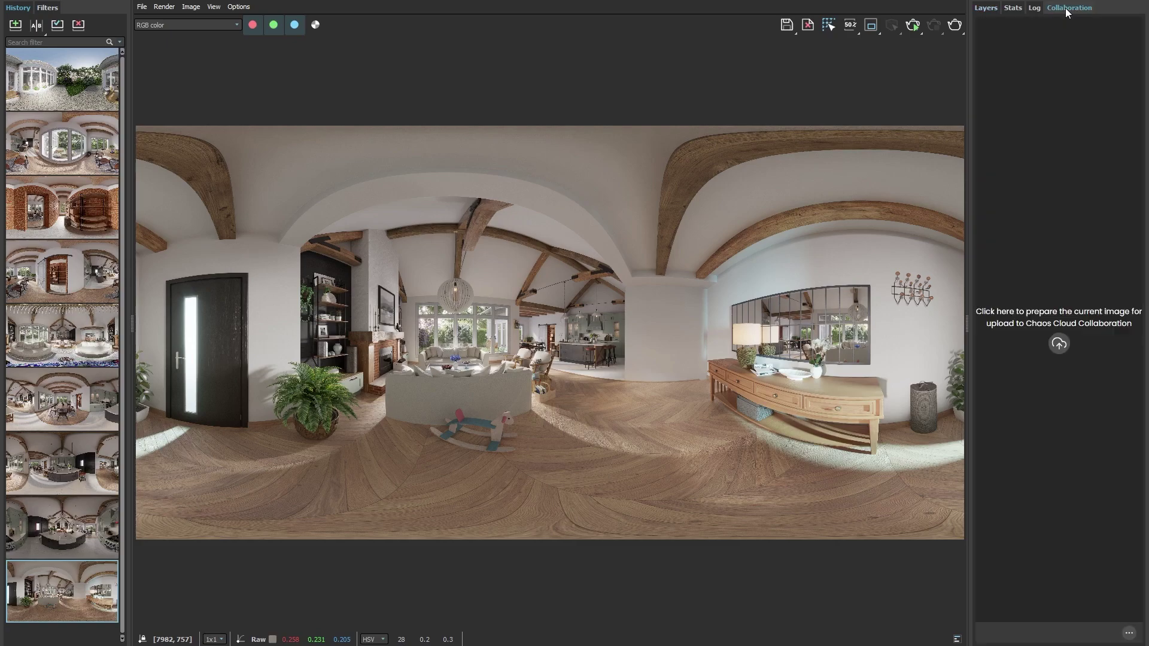
left_click(1058, 343)
left_click(1047, 156)
left_click(1059, 632)
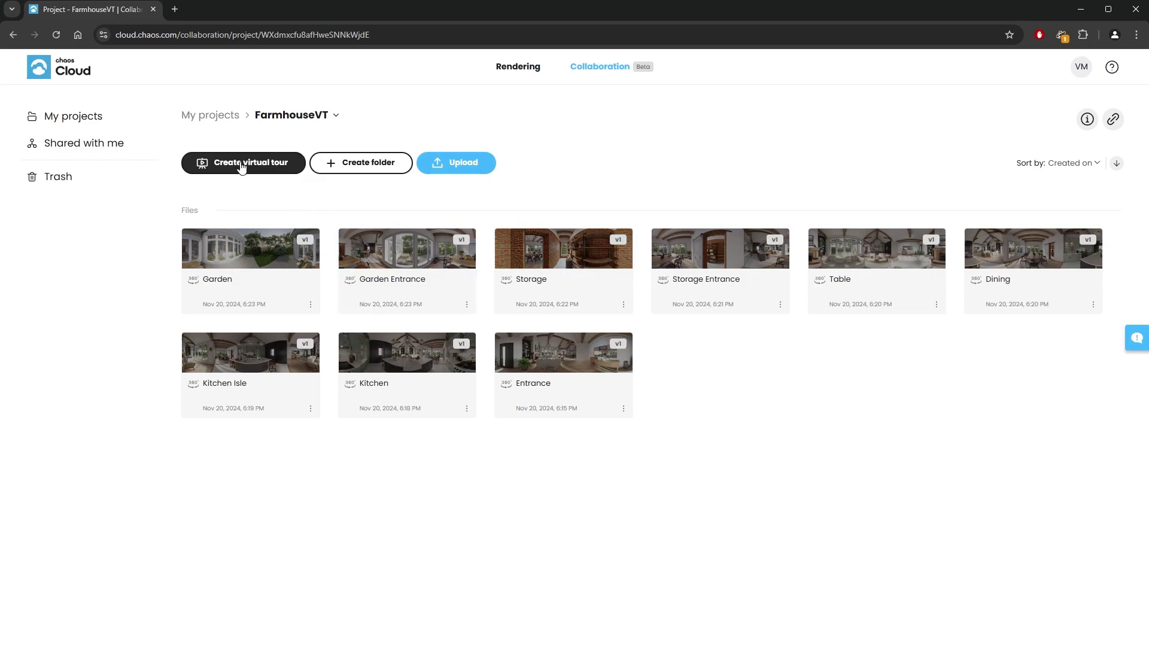
Start a new virtual tour and auto-generate hotspots linking its panoramas.
left_click(250, 165)
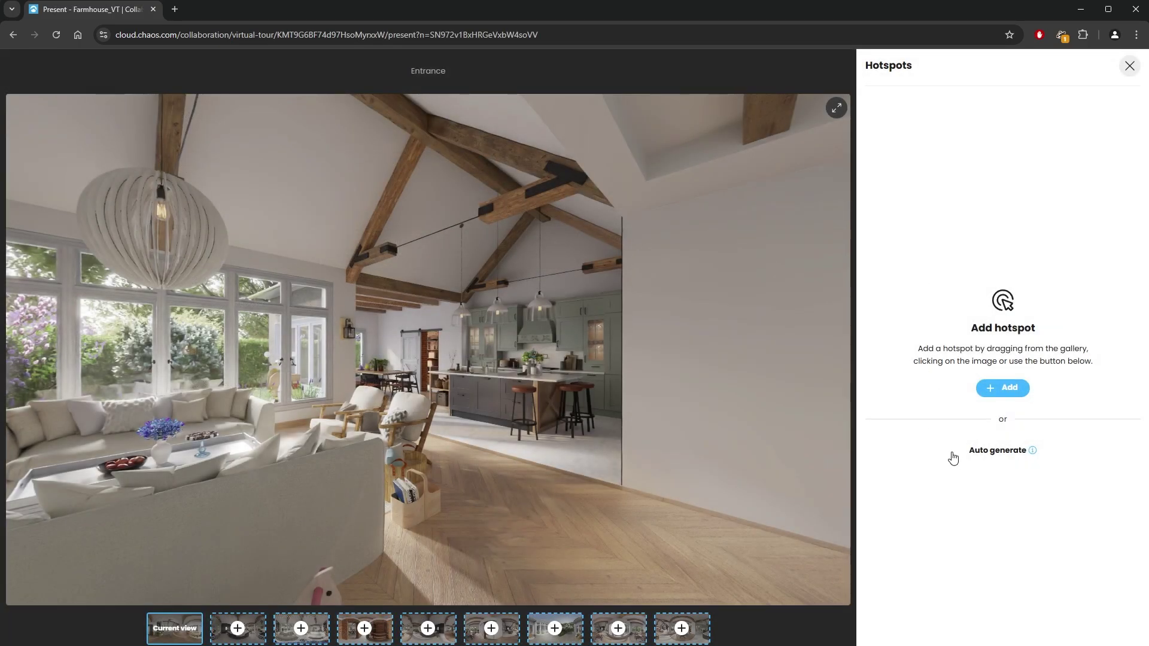
mouse_move(977, 456)
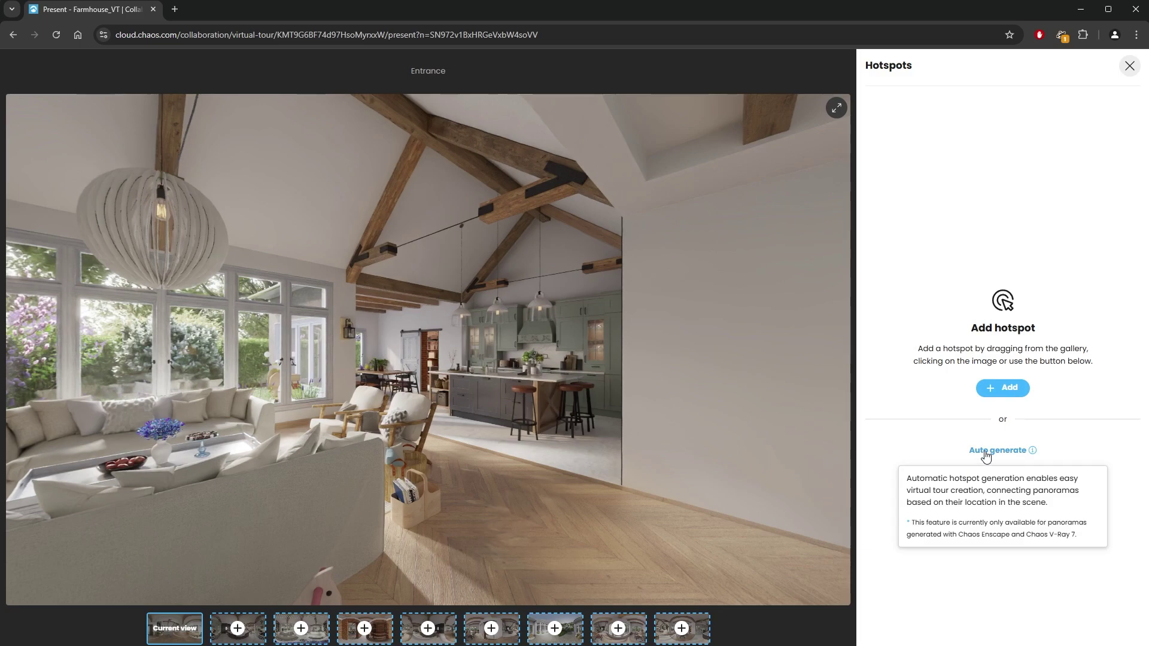
left_click(985, 451)
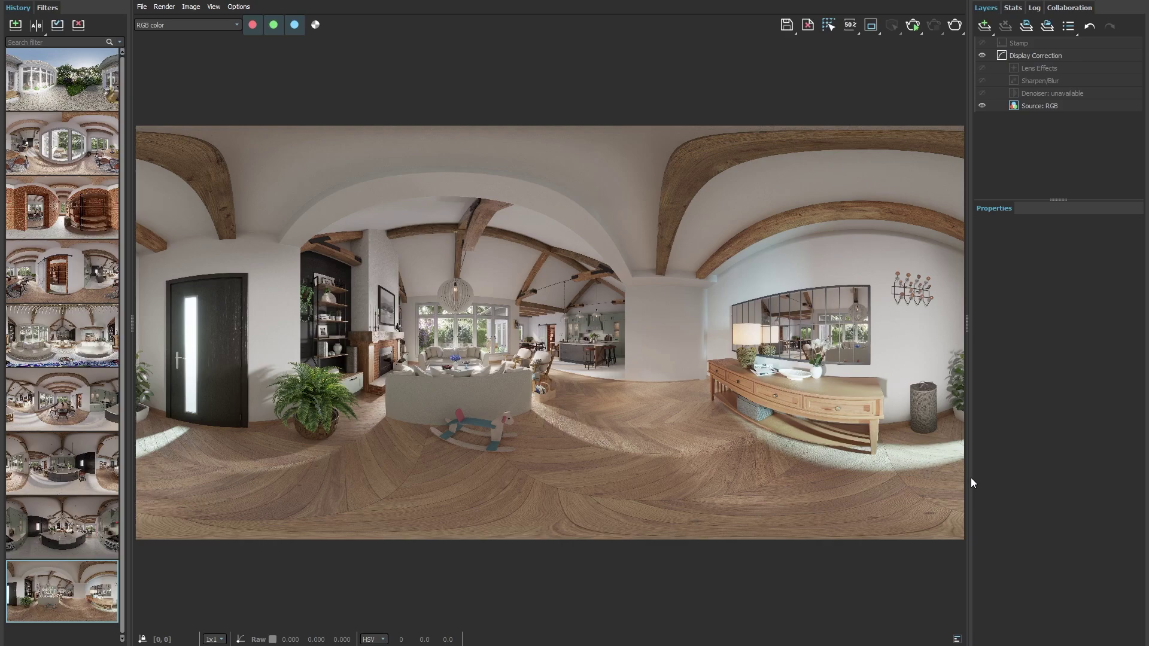
Browse earlier history panoramas, reload the last render, and show its Chaos Cloud upload prompt.
left_click(92, 532)
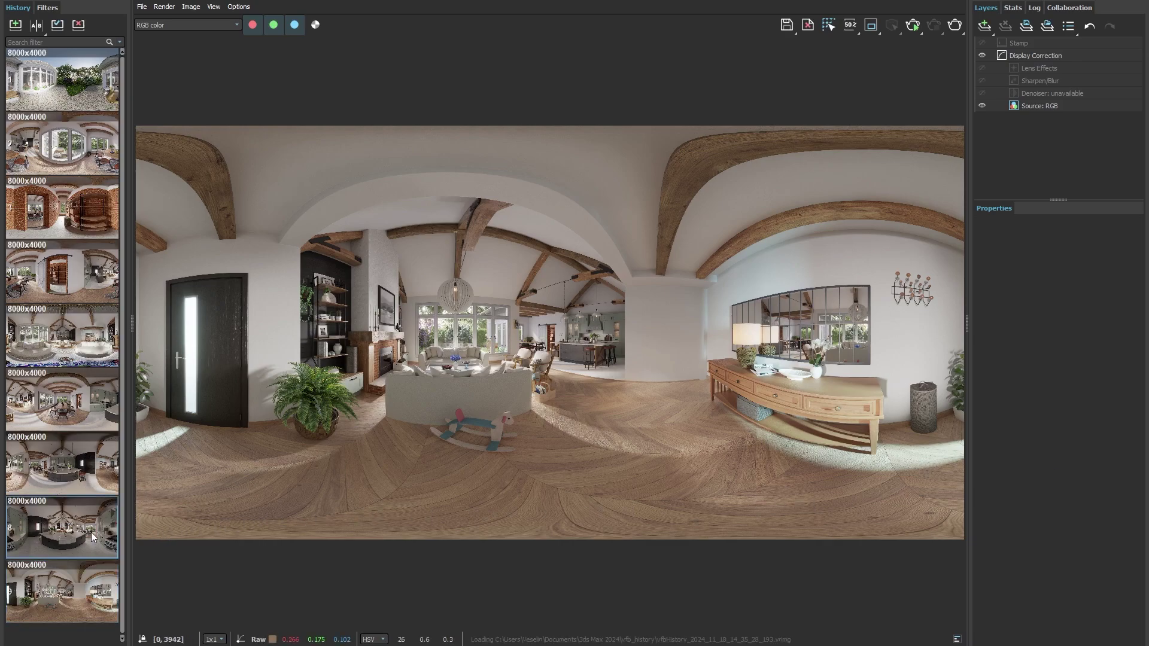
left_click(80, 458)
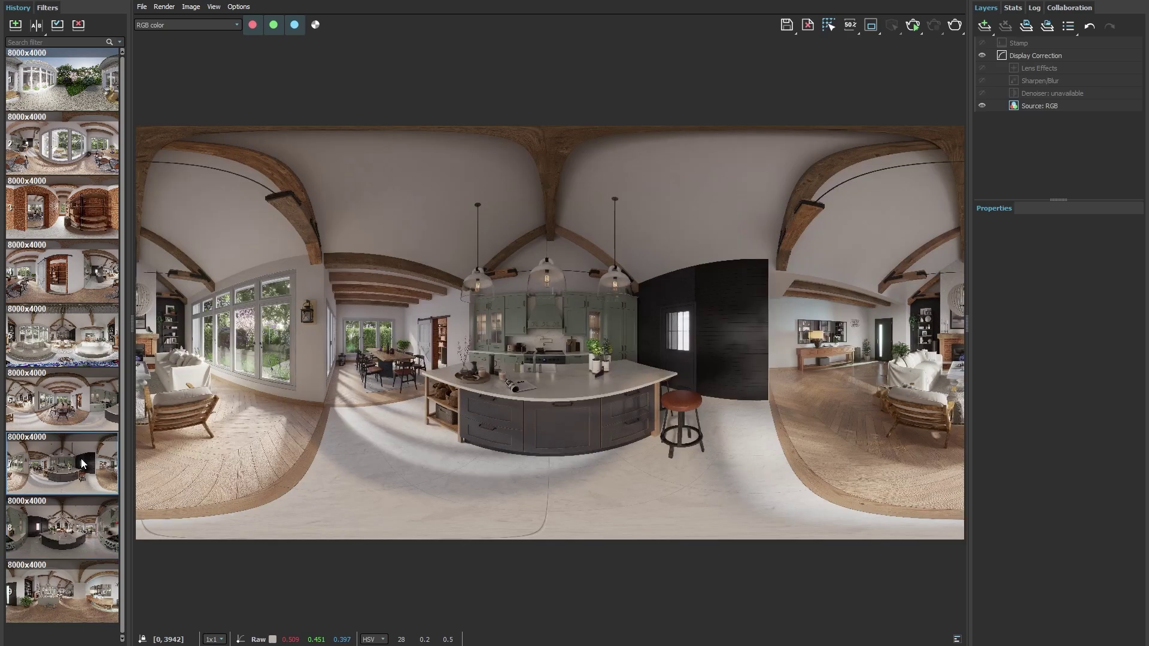
left_click(69, 580)
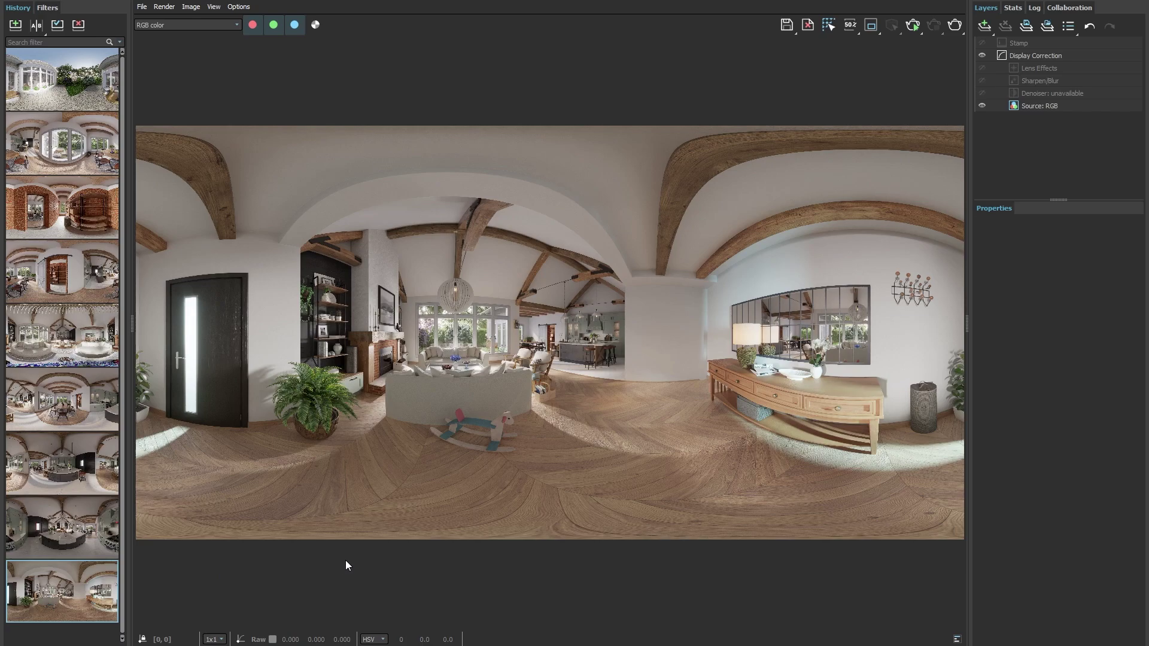
left_click(1068, 8)
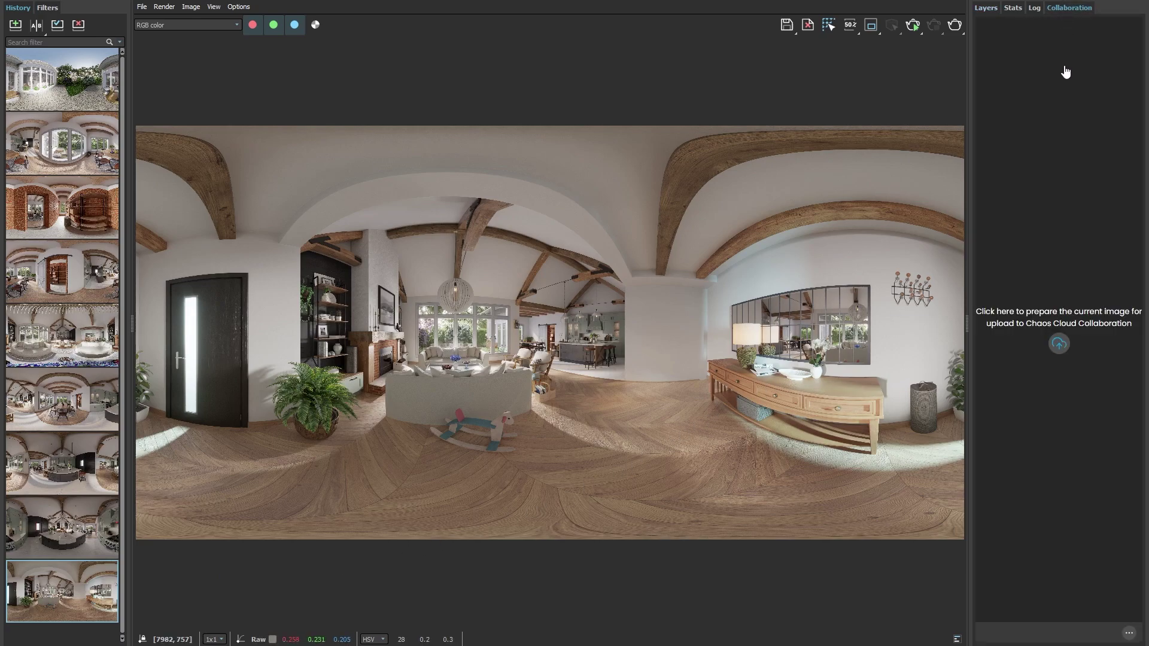
Prepare the current panorama for upload, renaming the file to 'Entrance'.
left_click(1059, 345)
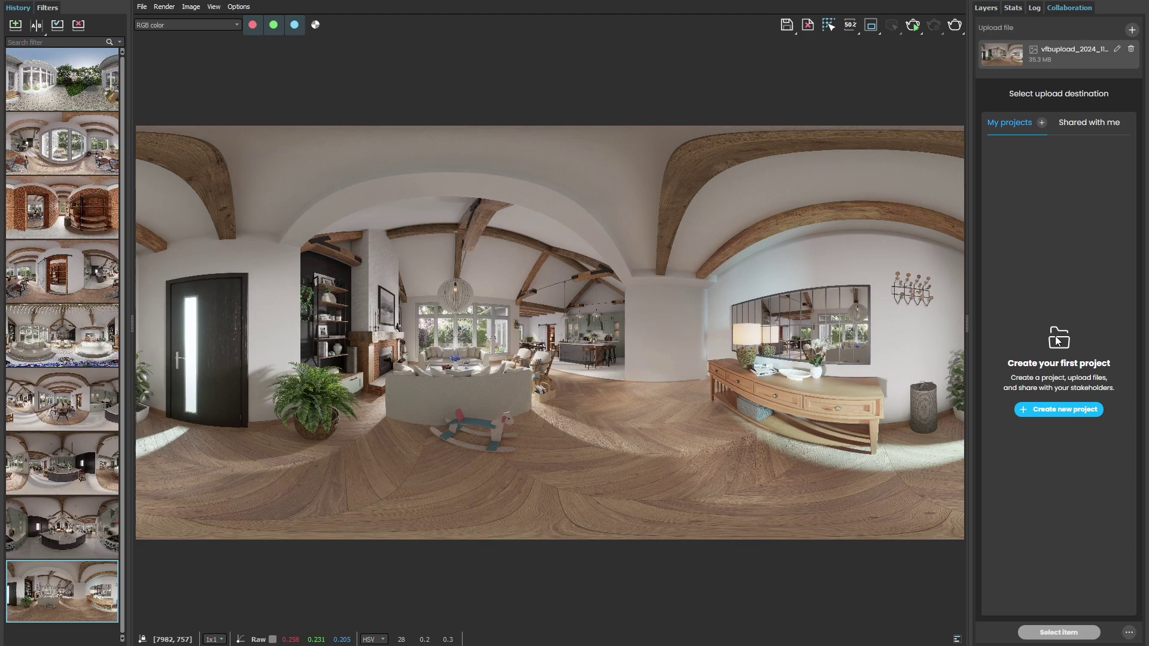
left_click(1117, 48)
type("En")
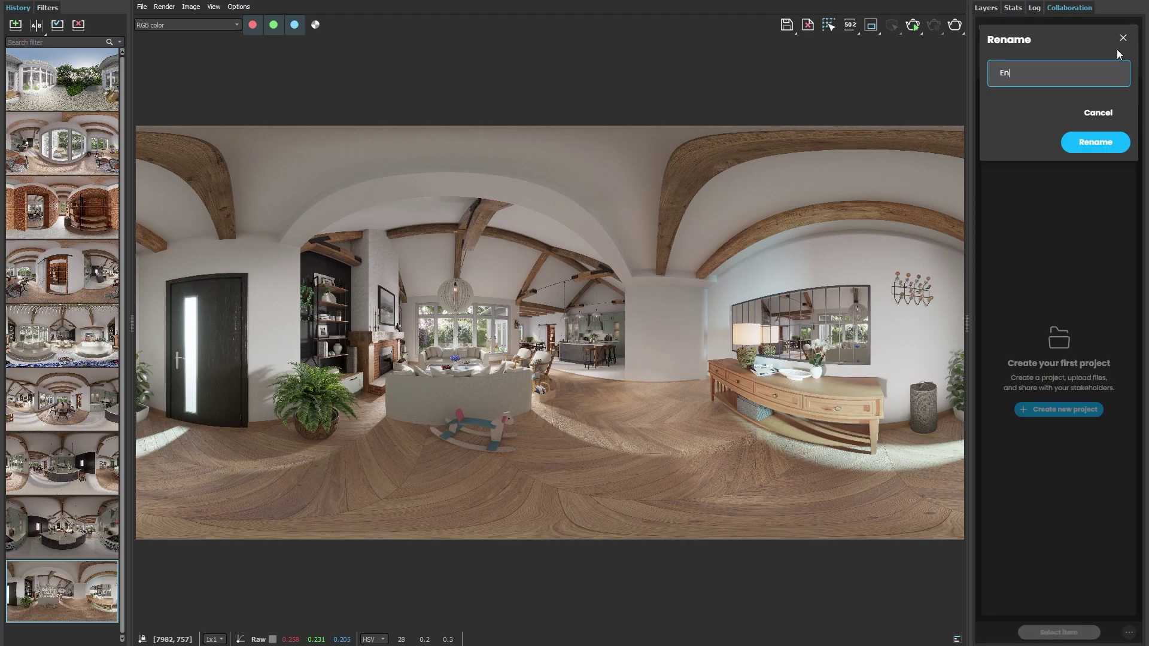
type("trance")
left_click(1103, 146)
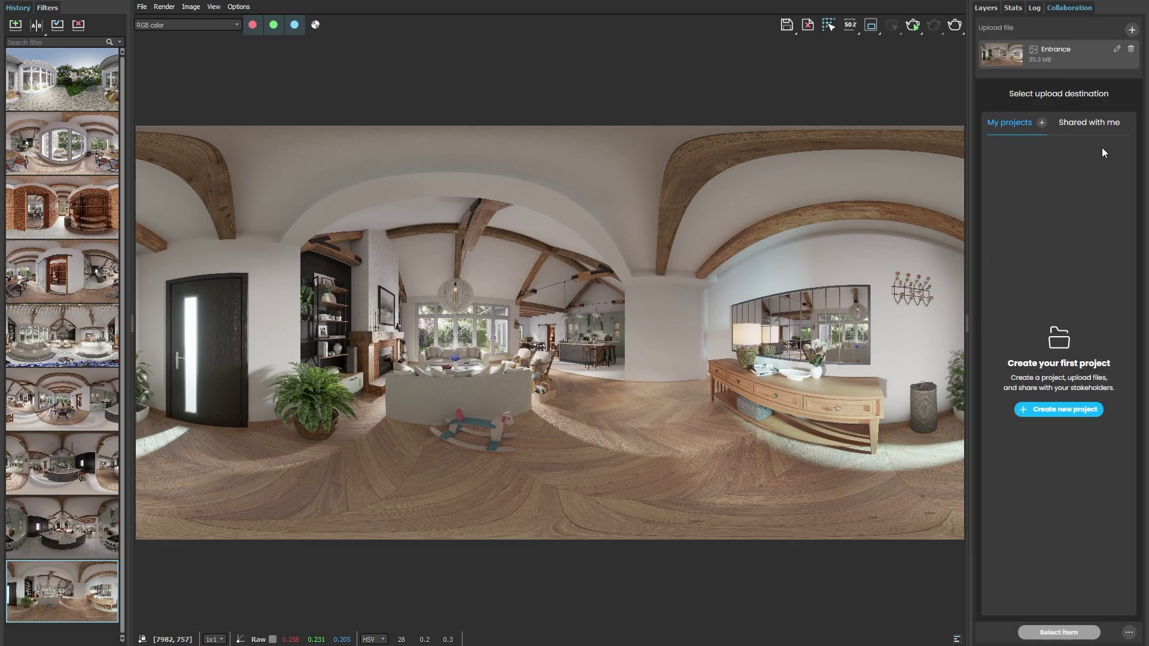
Create the FarmhouseVT project, upload Entrance into it, and open it in the browser.
left_click(1065, 411)
type("FarmhouseVT")
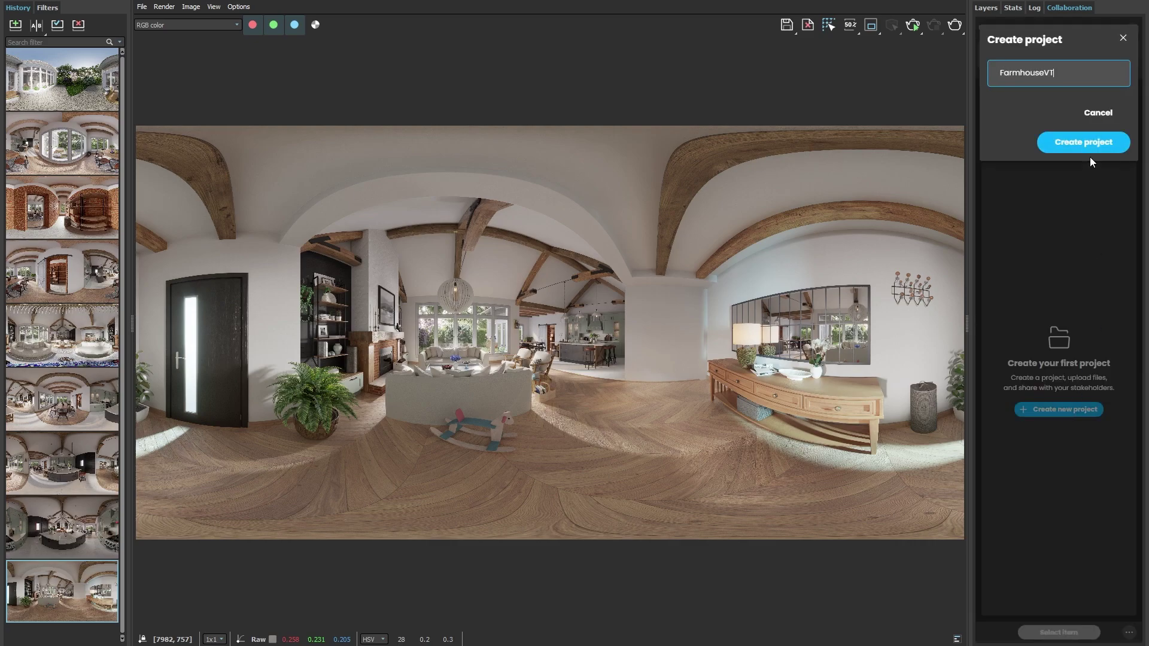
key("Return")
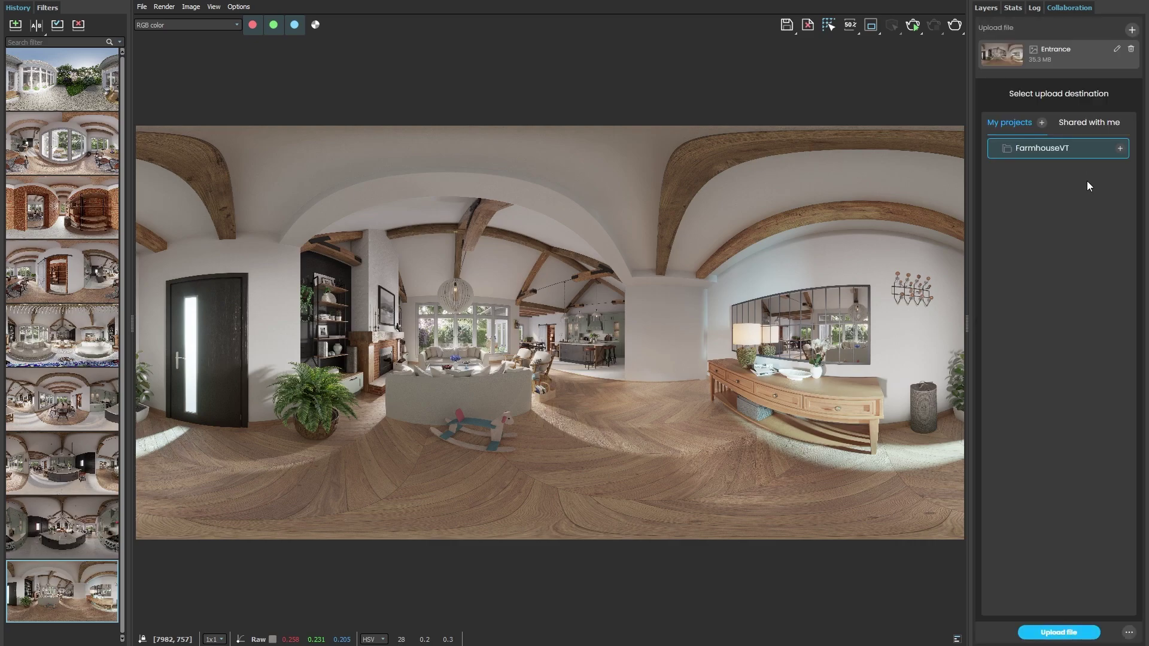
left_click(1060, 630)
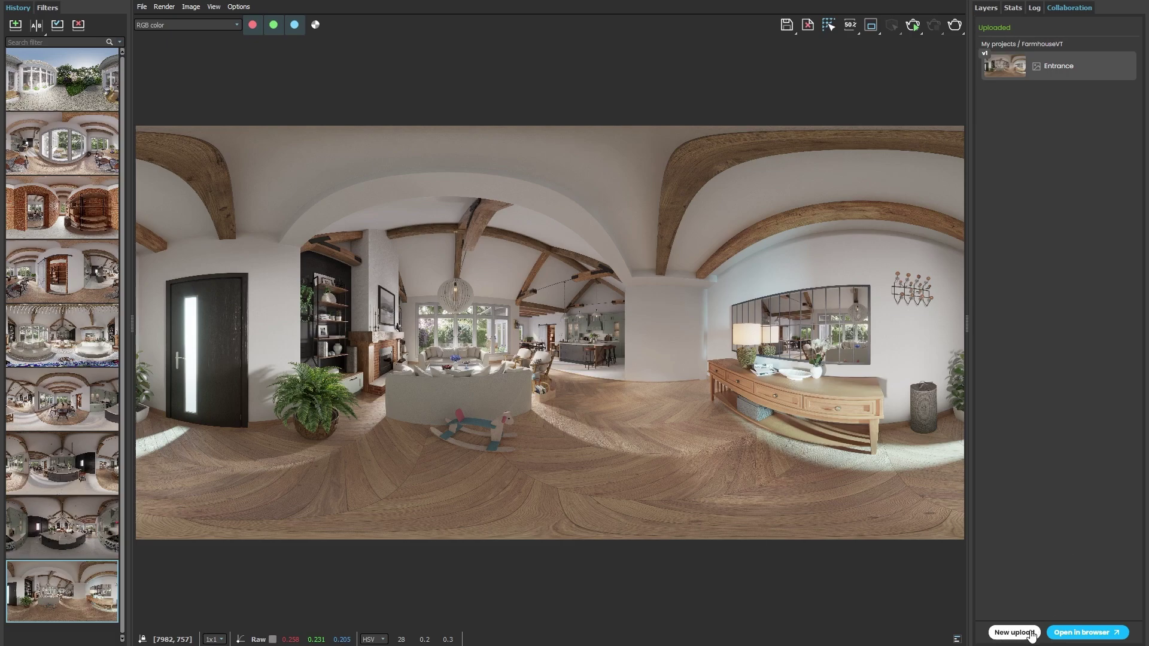
left_click(1072, 635)
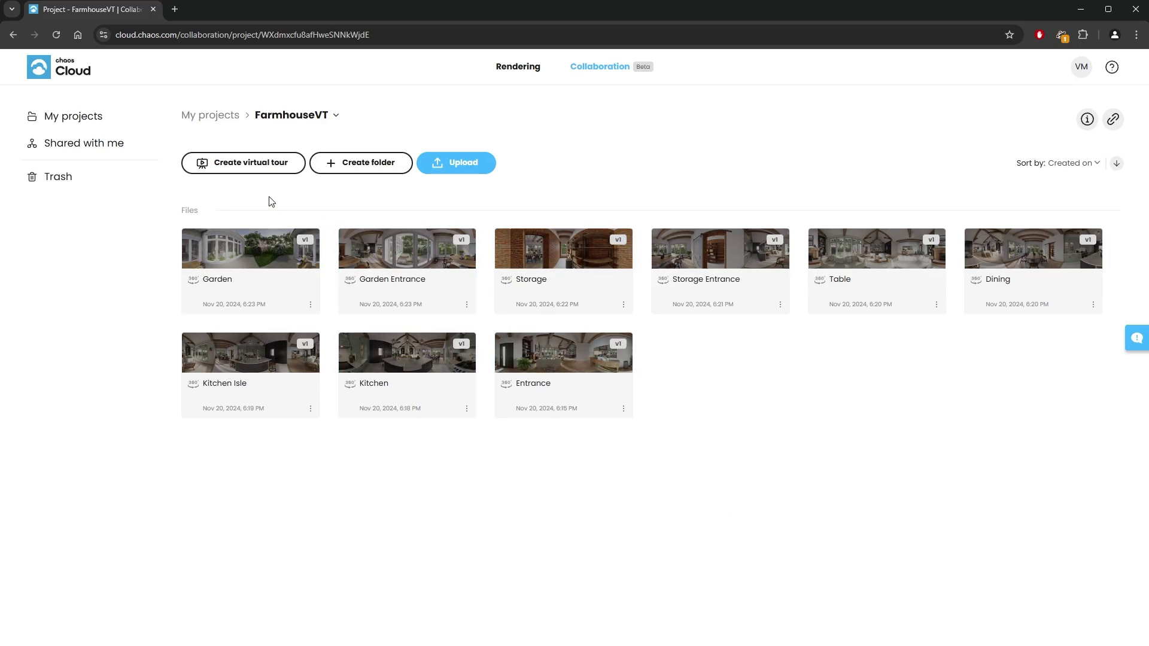
Create a virtual tour named 'Farmhouse_VT' and open its empty tour page.
left_click(249, 166)
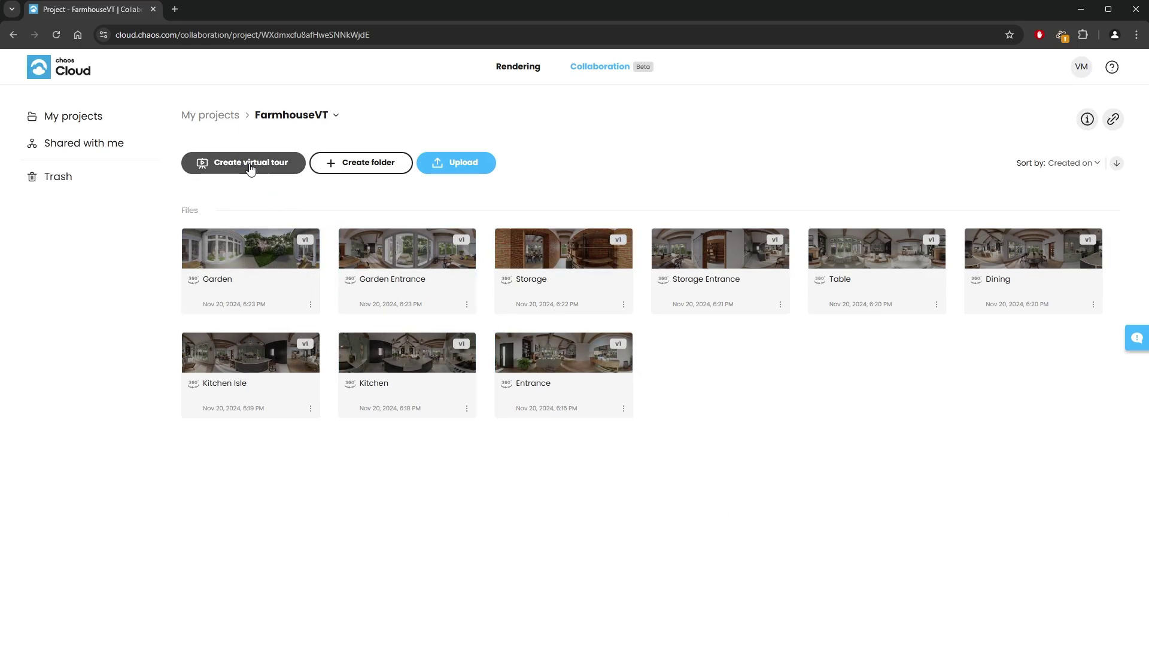
type("Farmhouse_")
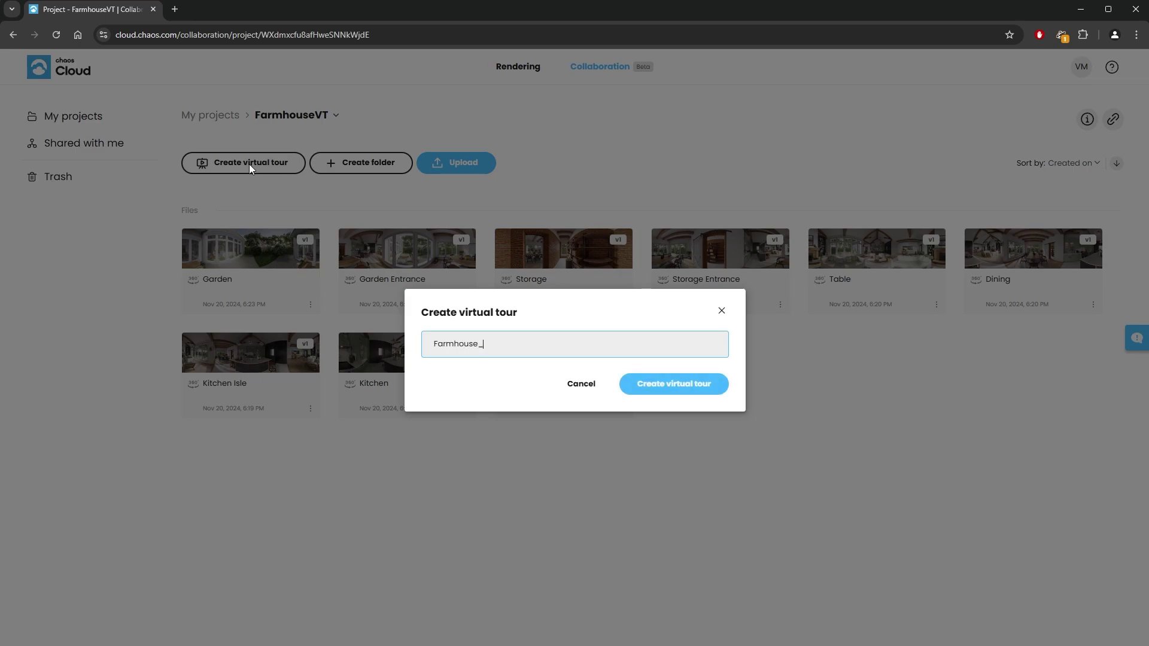
type("VT")
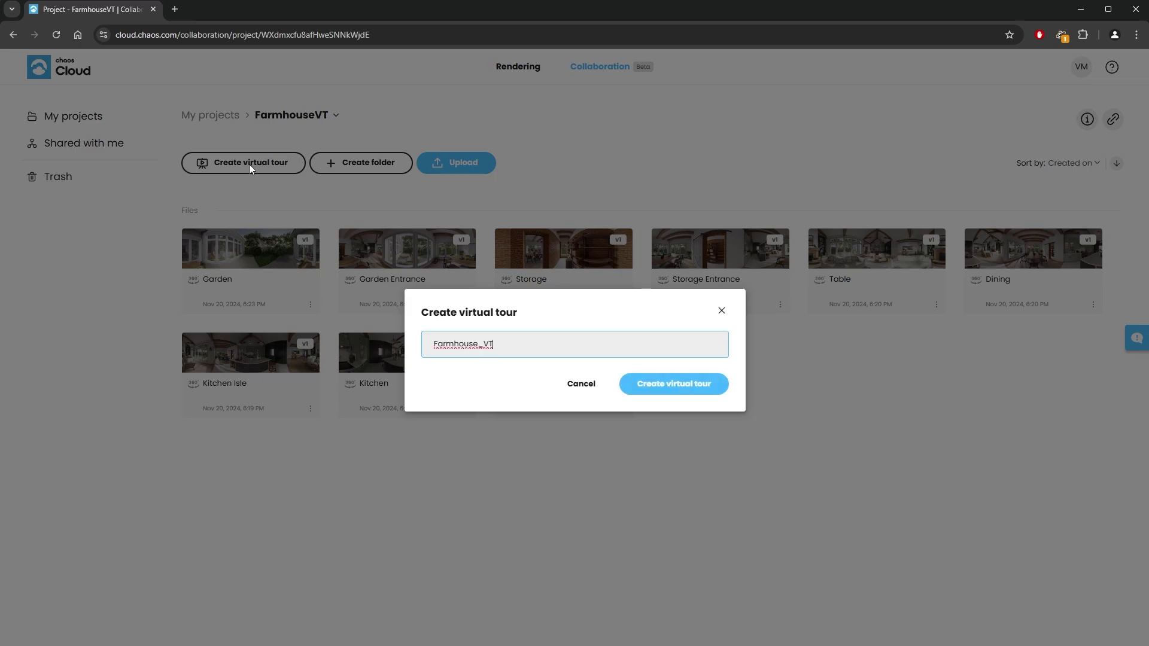
left_click(659, 386)
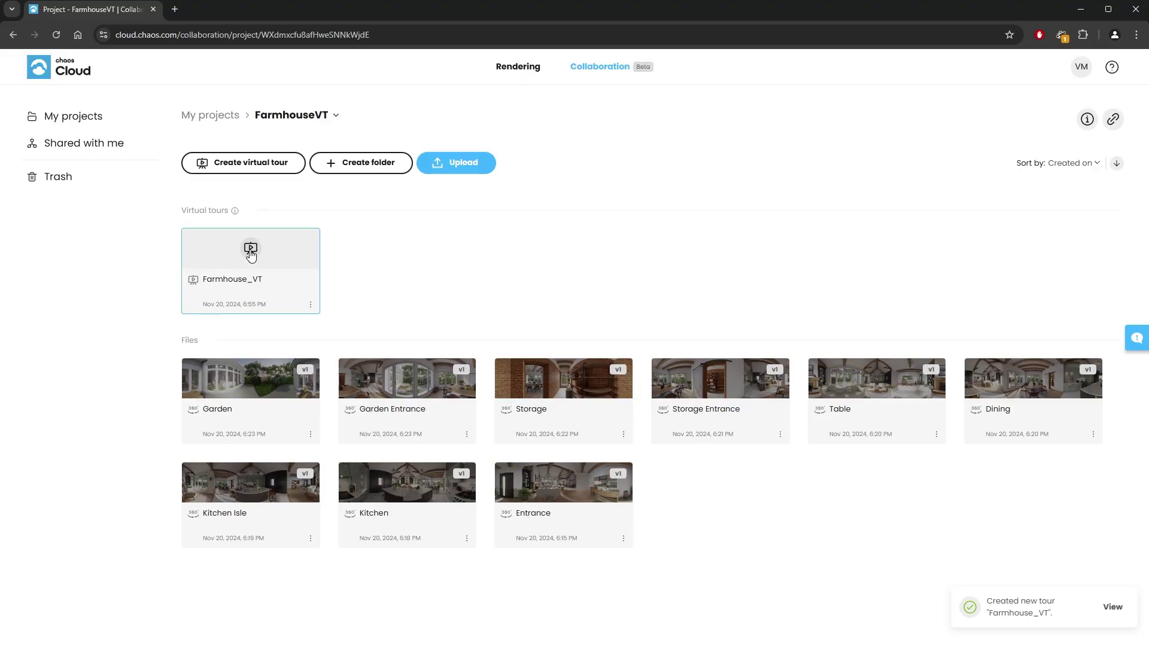
left_click(250, 256)
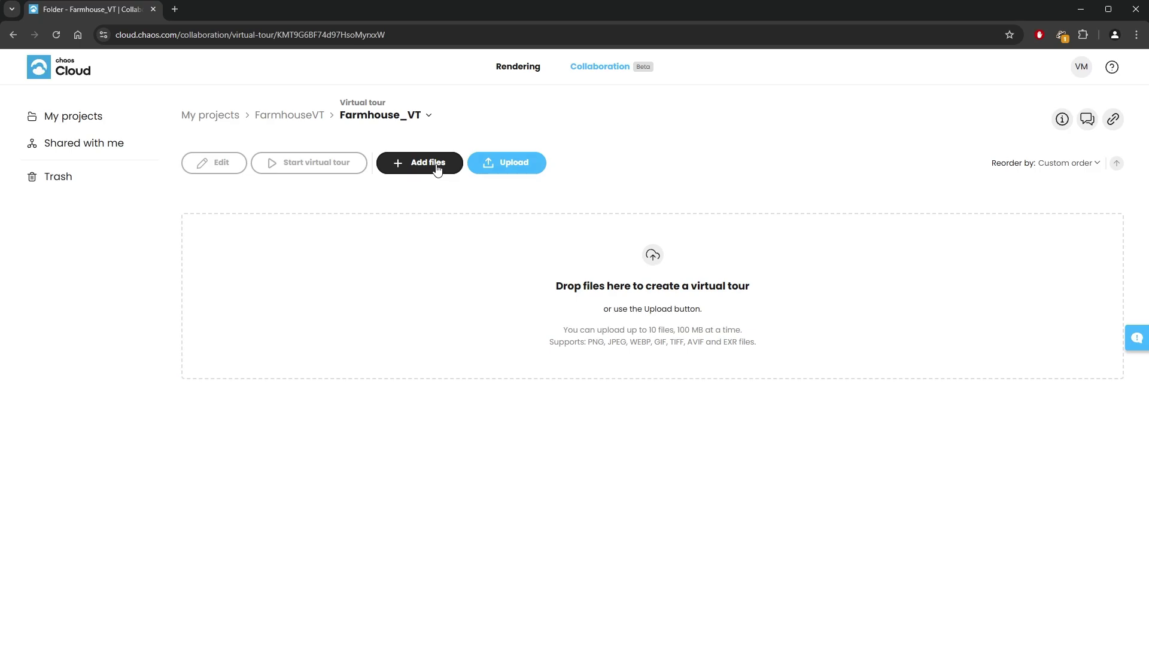
Add Dining, Entrance, Garden, Garden Entrance, Kitchen, Kitchen Isle, Storage, Storage Entrance and Table to the tour.
left_click(437, 170)
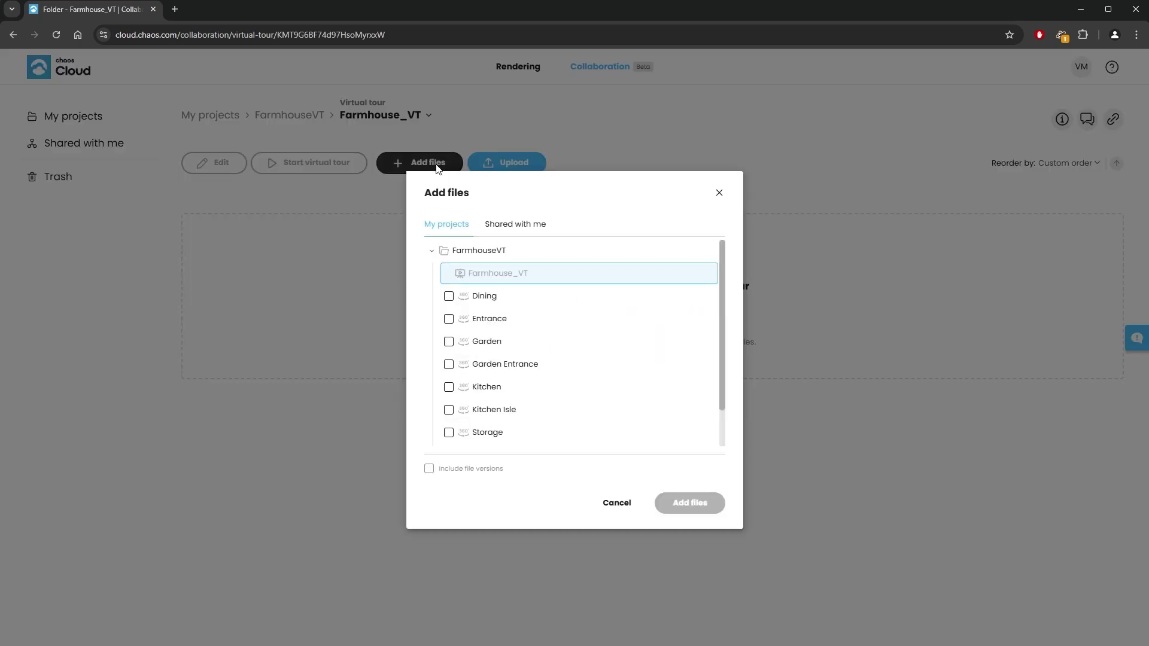
left_click(449, 295)
left_click(449, 318)
left_click(449, 341)
left_click(449, 364)
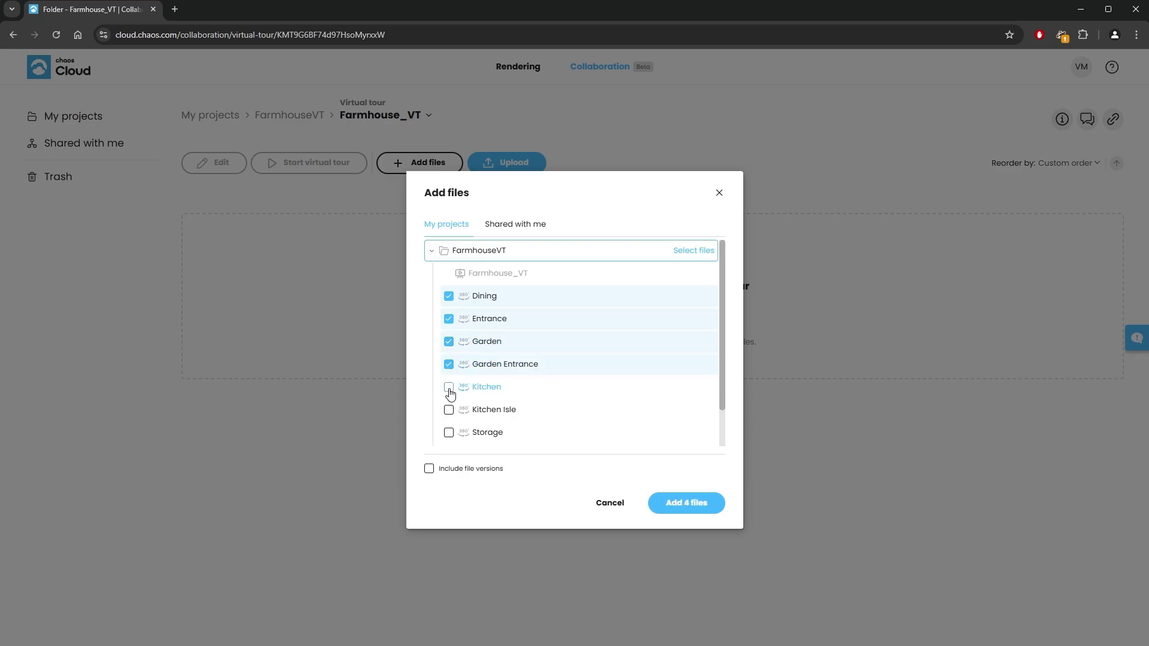
left_click(448, 387)
left_click(449, 409)
left_click(449, 432)
scroll(449, 431, "down", 1)
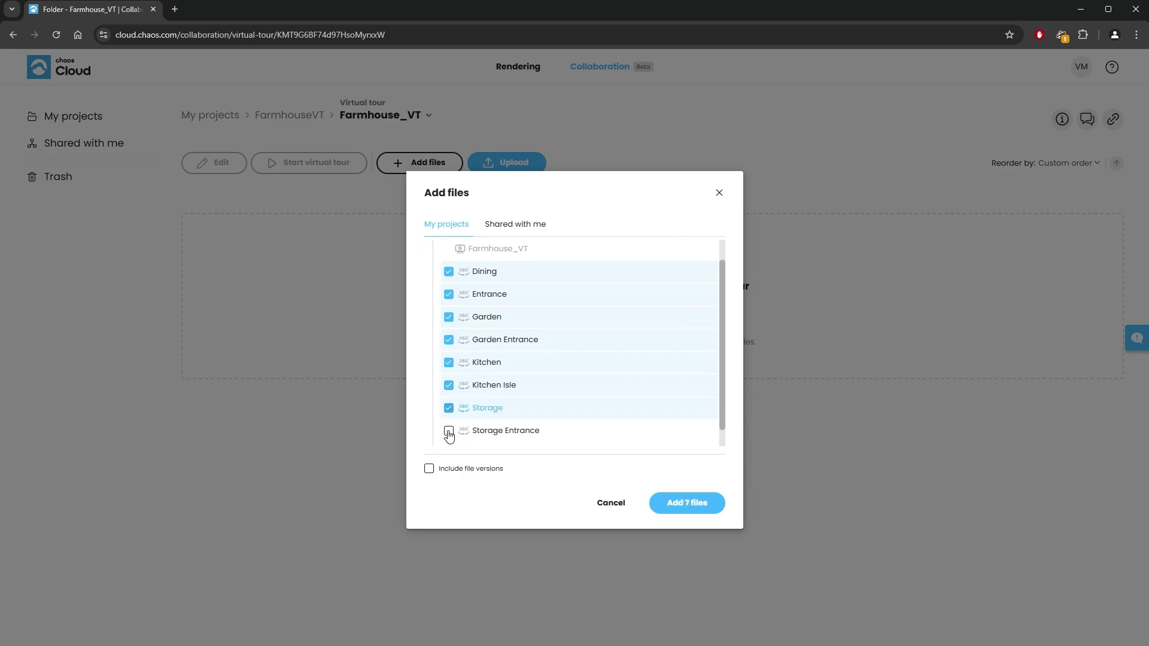
left_click(445, 413)
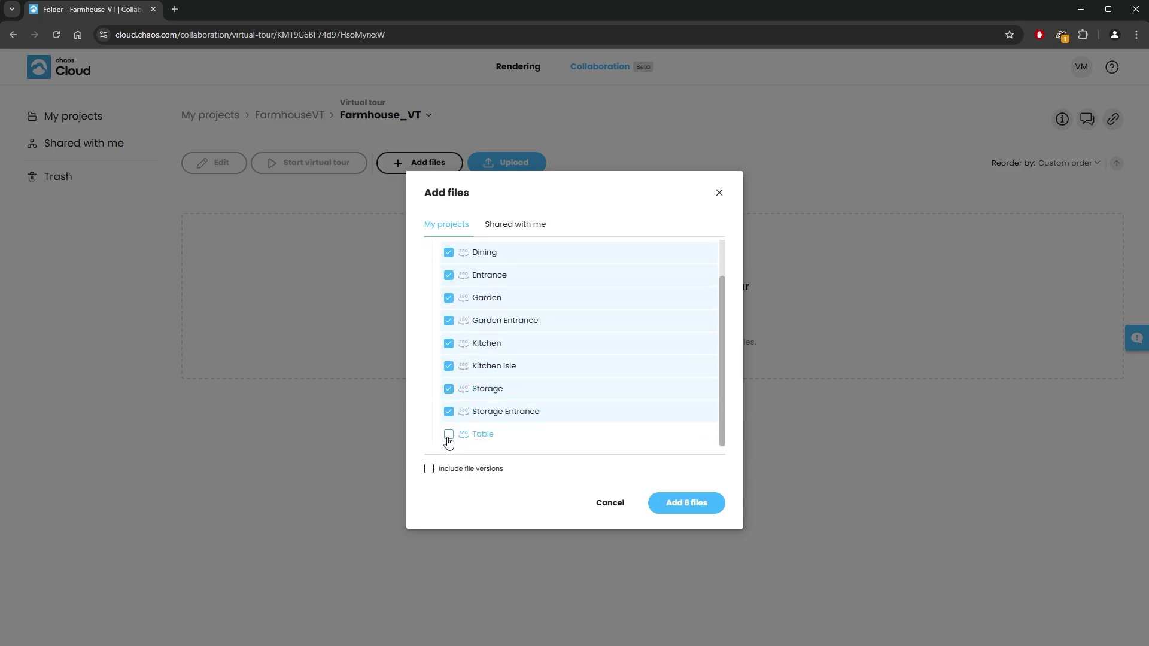
left_click(449, 439)
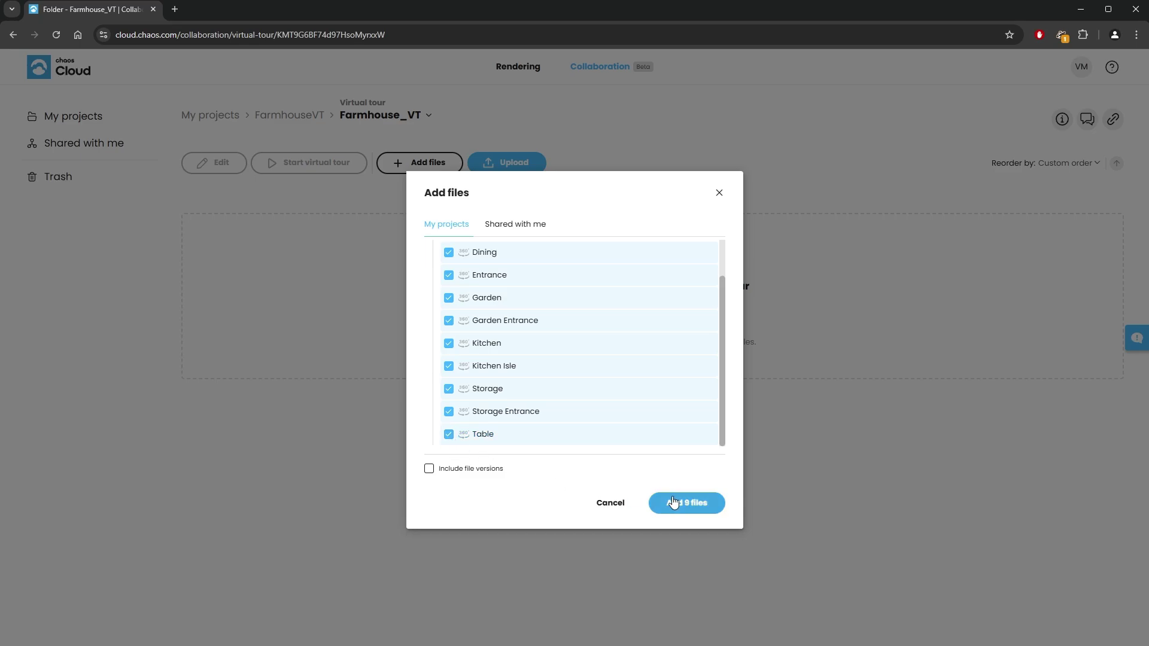
left_click(694, 504)
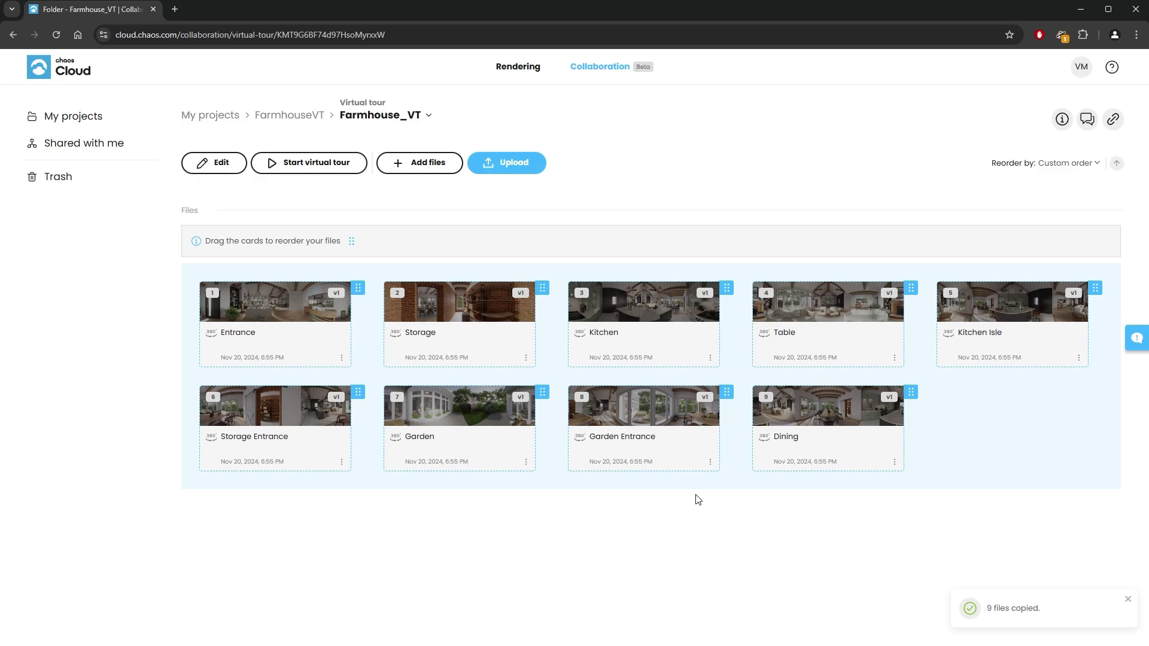
Move Storage to fourth place after Table and open the tour editor.
left_click_drag(542, 289, 461, 321)
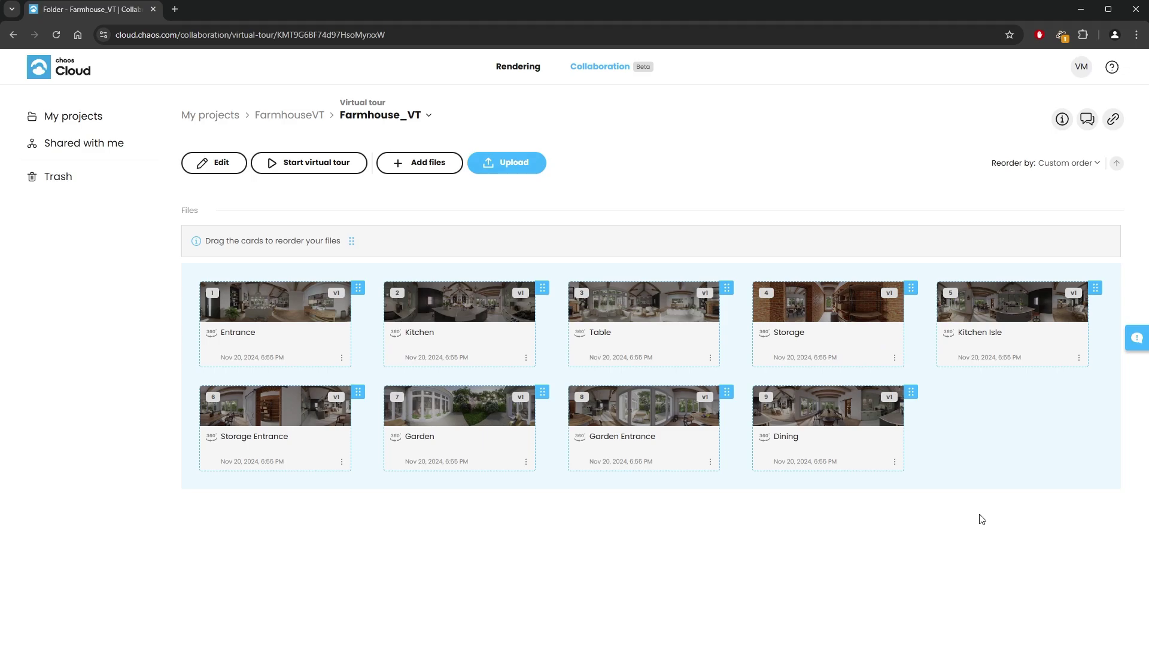
left_click(222, 164)
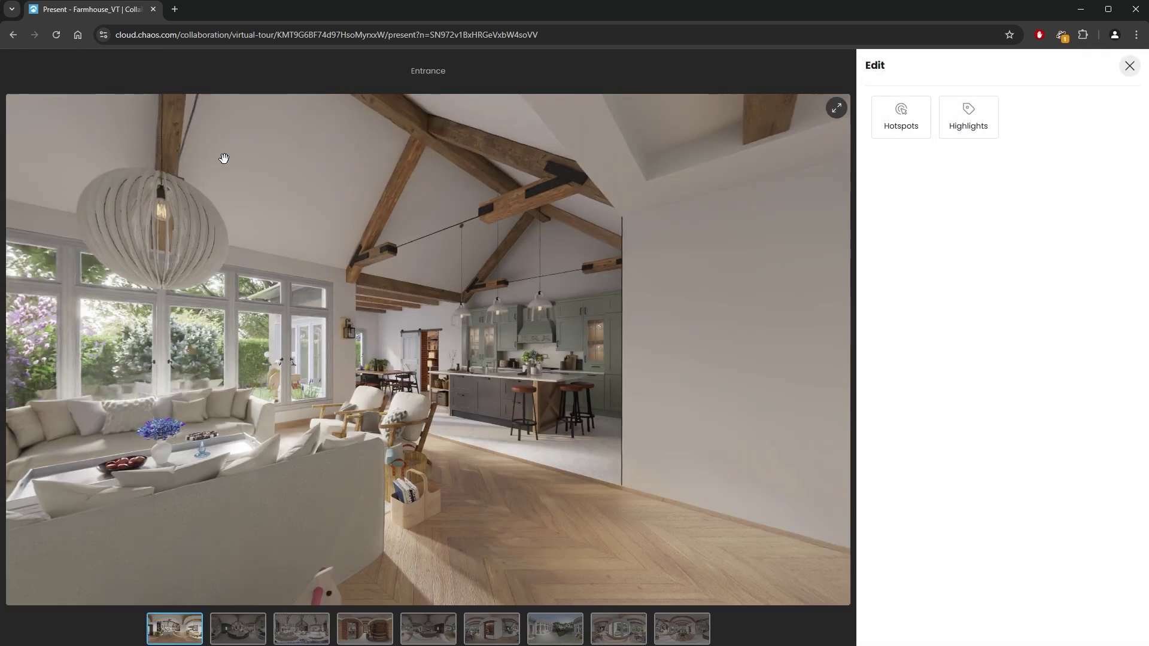
left_click_drag(224, 158, 369, 279)
left_click(242, 637)
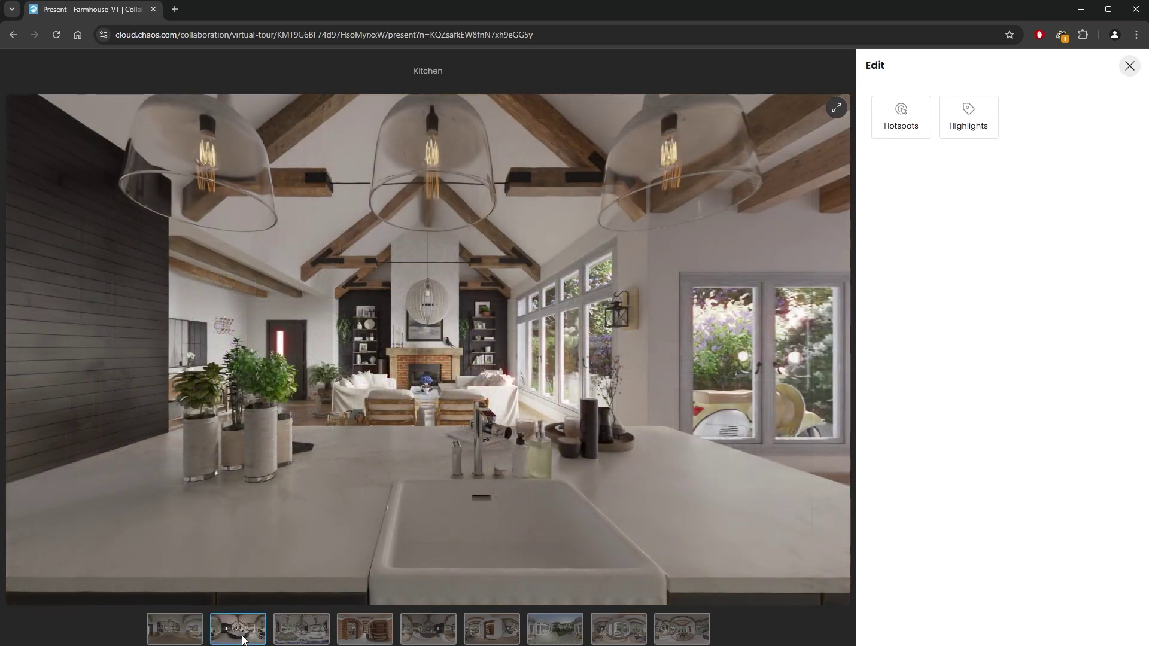
left_click_drag(714, 360, 513, 426)
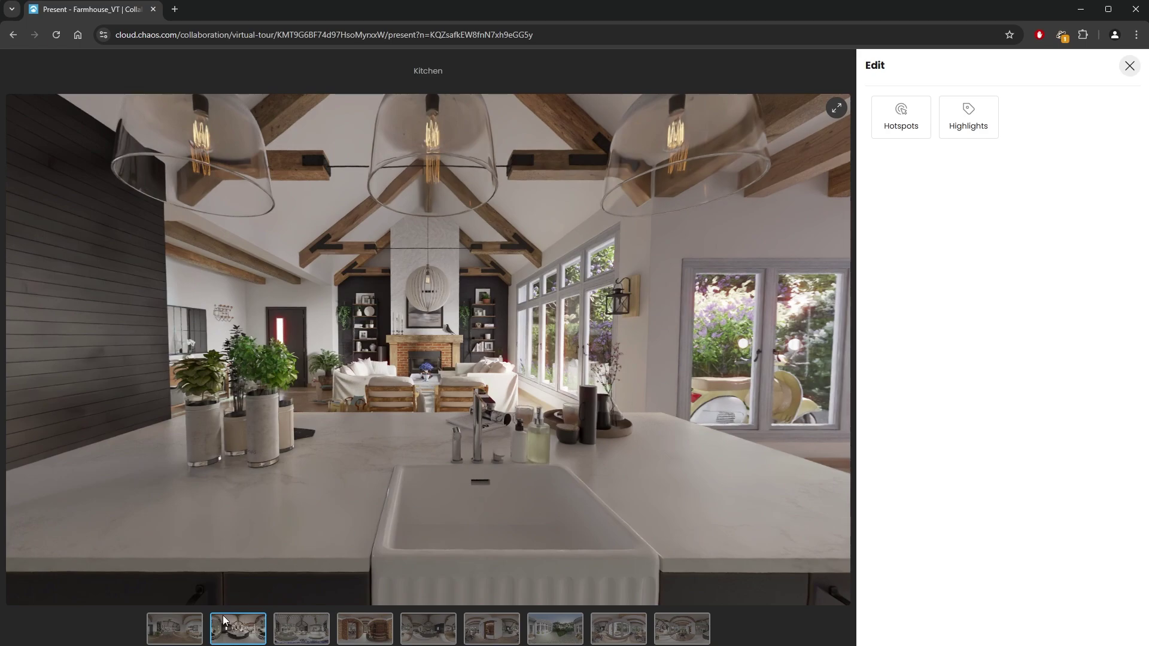
left_click(178, 638)
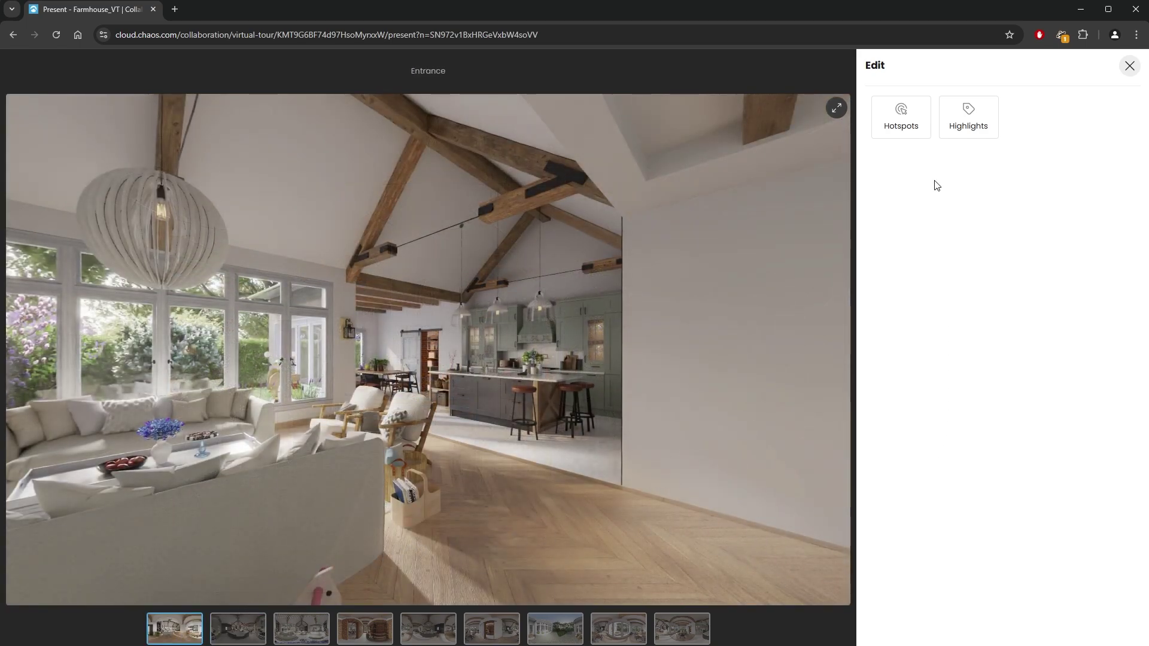
Show the Entrance panorama's Hotspots panel and read the Auto generate info.
left_click(919, 136)
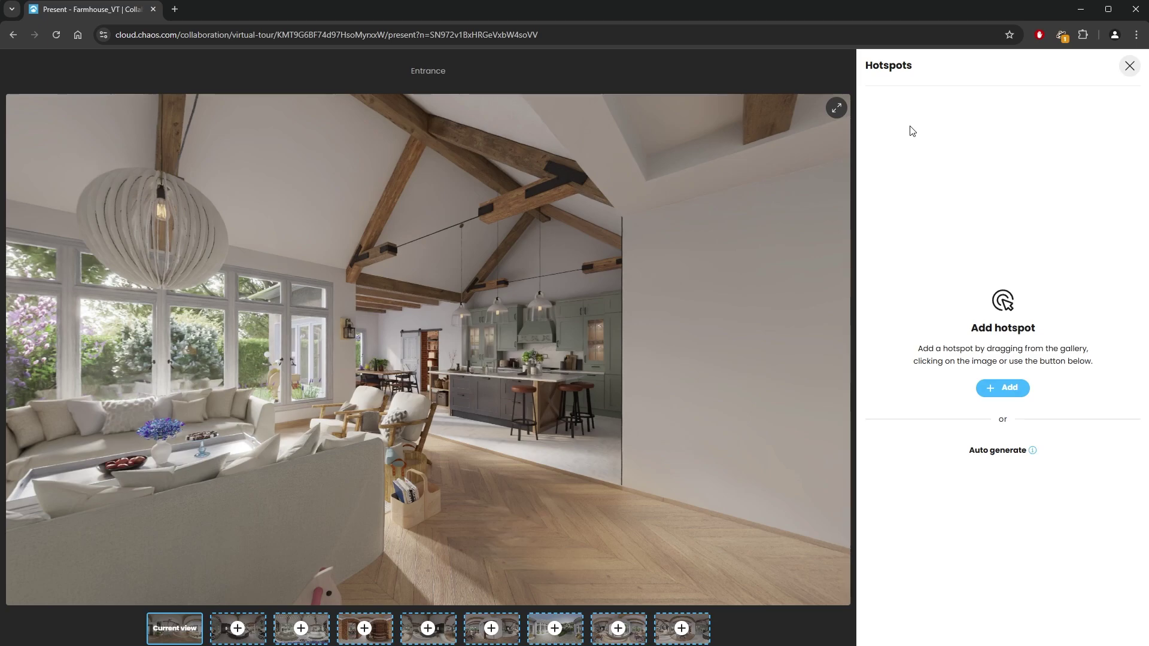
mouse_move(965, 457)
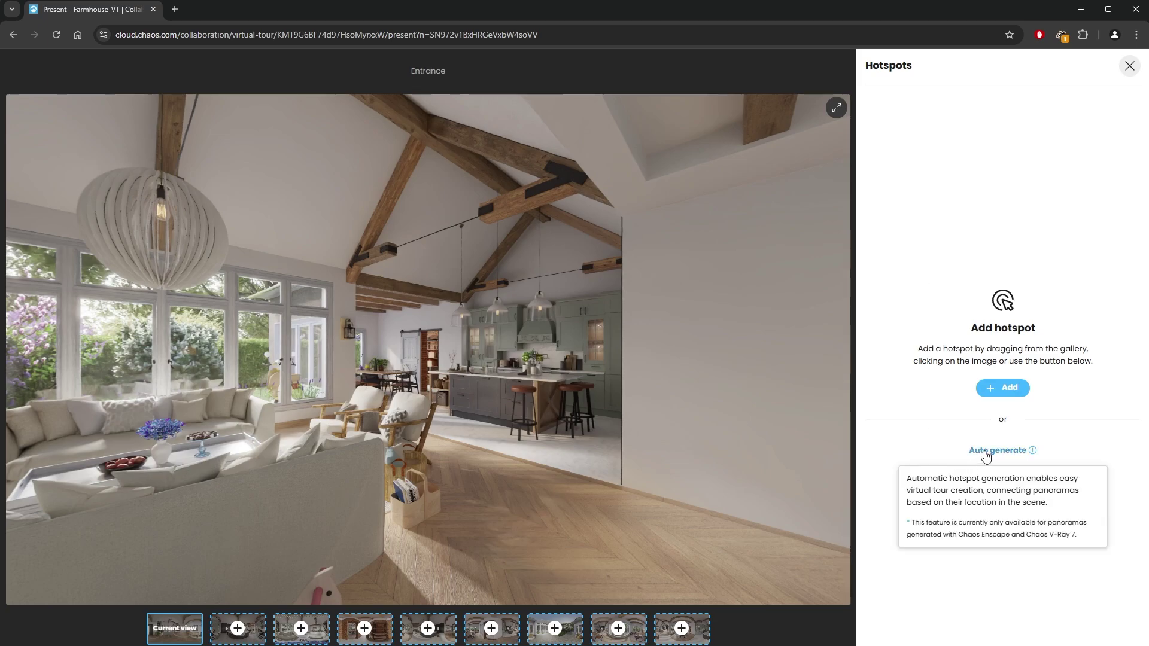
Auto-generate green hotspots connecting all panoramas, save them, and close the hotspot list.
left_click(986, 452)
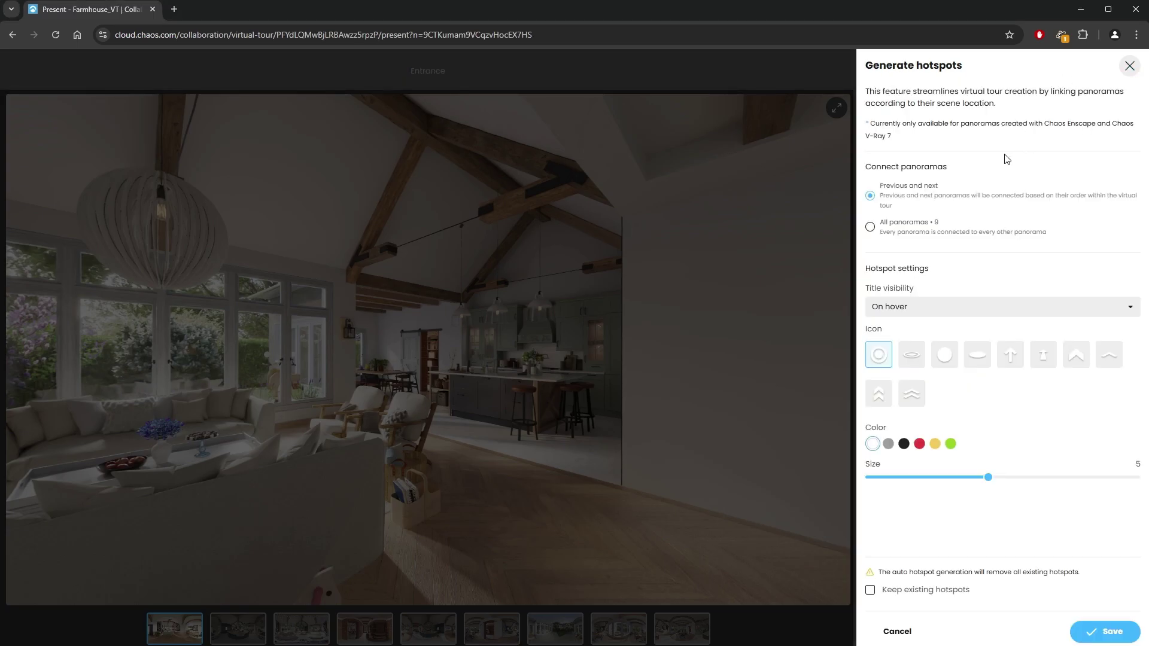
left_click(870, 229)
left_click(951, 444)
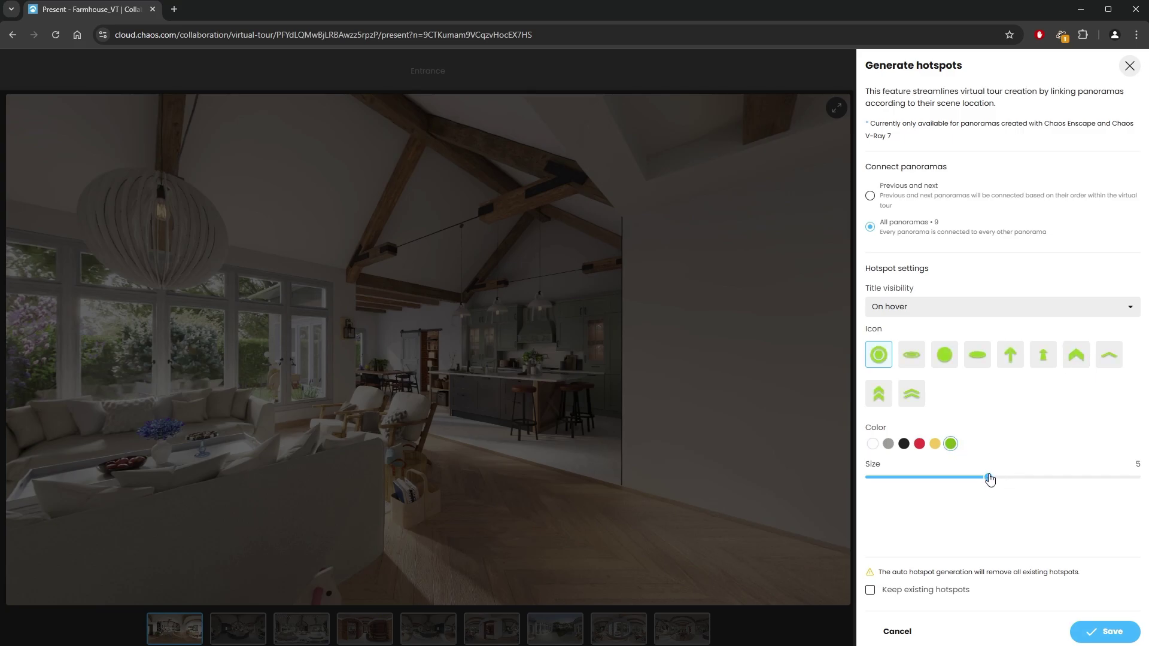
left_click(1105, 632)
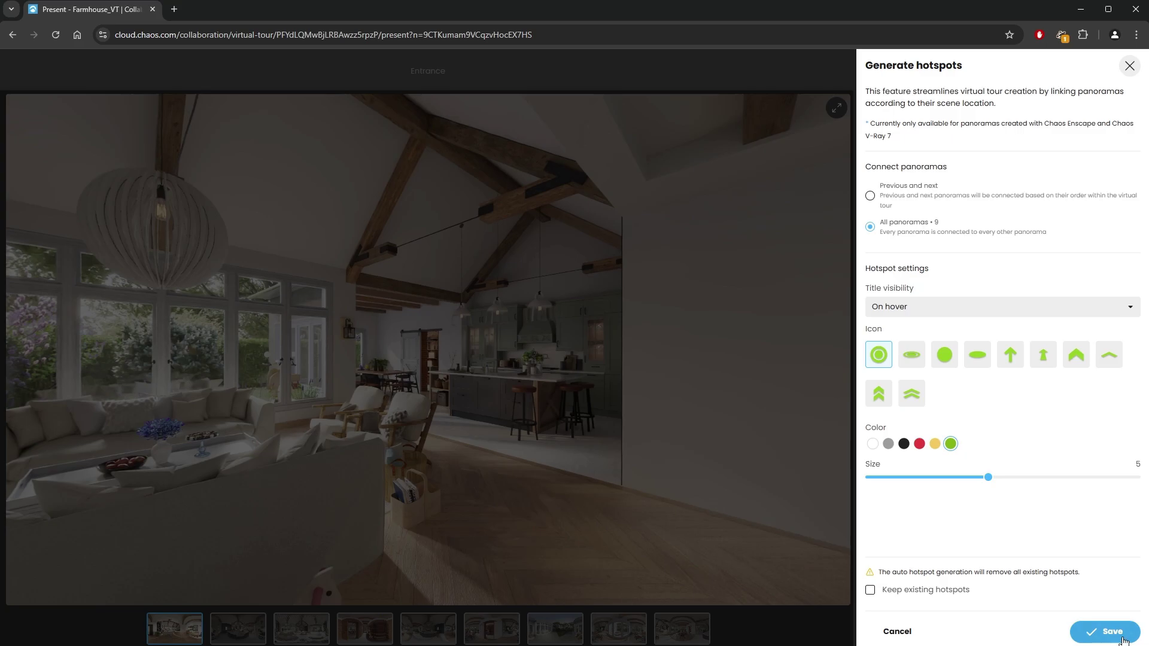
left_click(1127, 67)
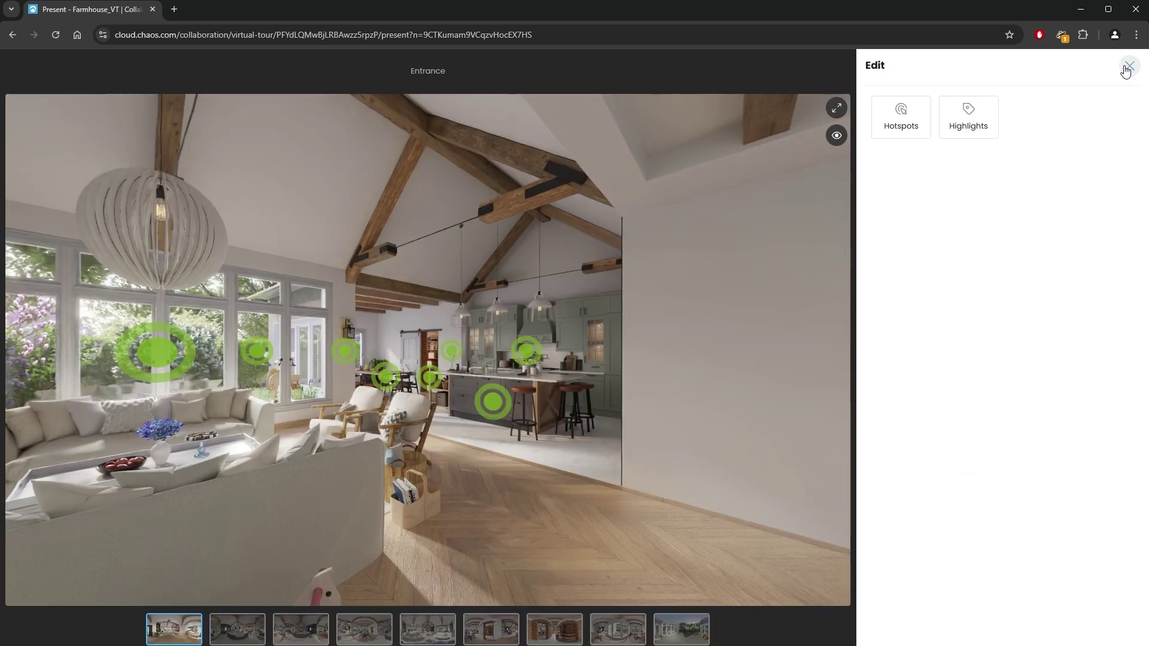
Leave editing, follow the hotspot to Kitchen Isle and look around that panorama.
left_click(1127, 67)
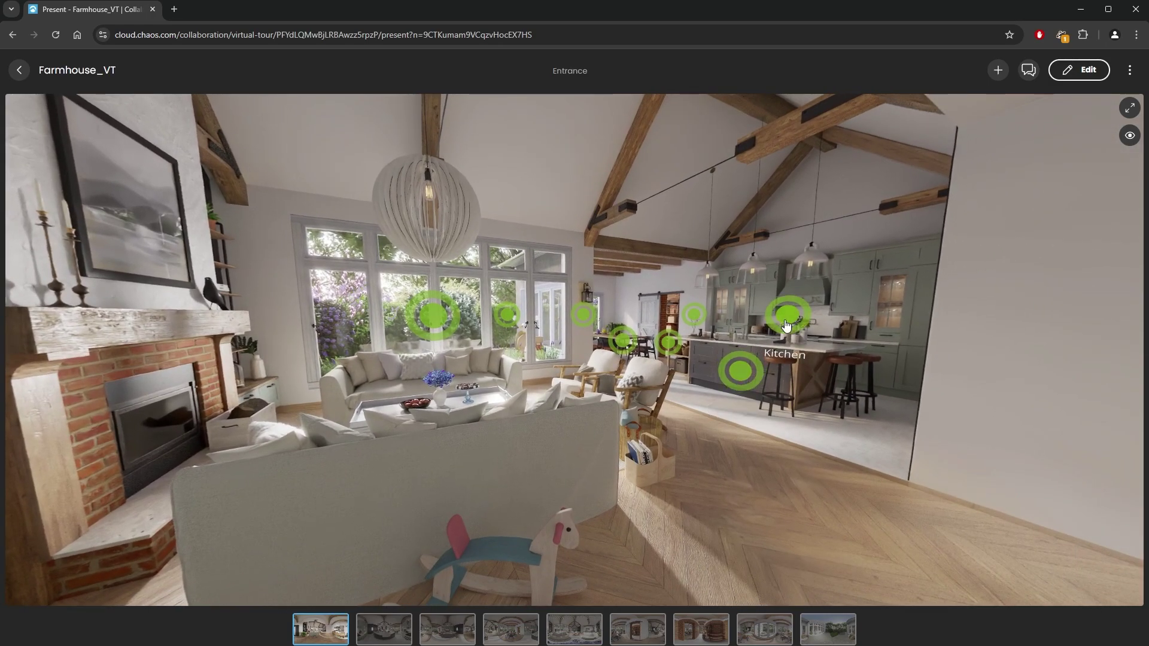
left_click(740, 374)
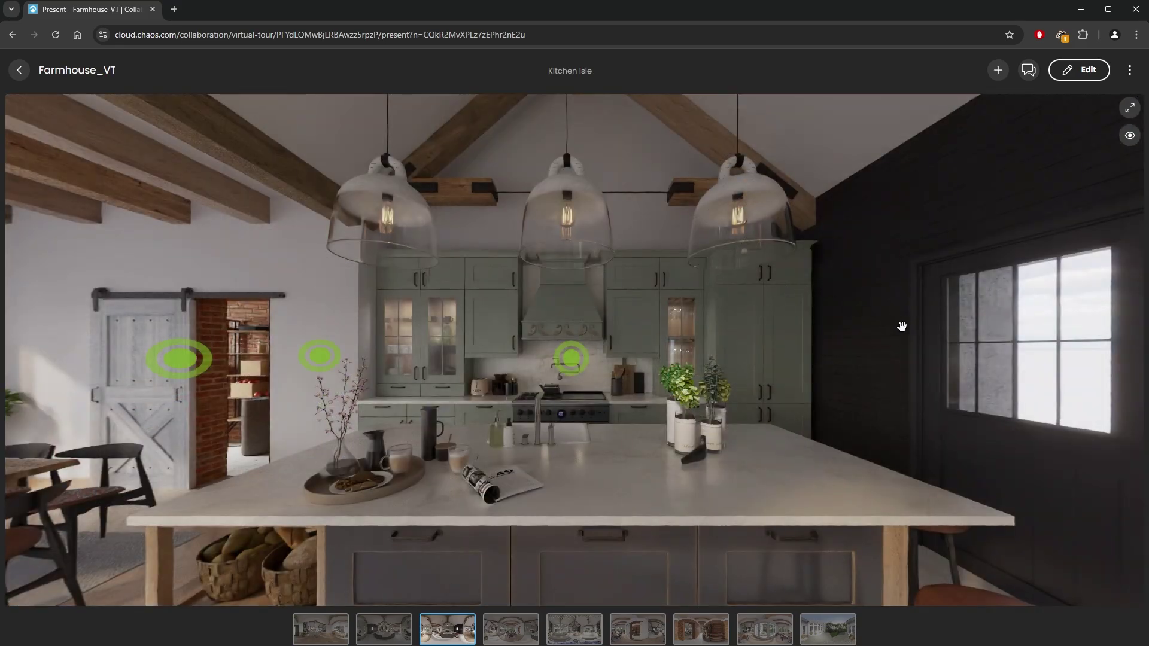
left_click_drag(902, 327, 626, 317)
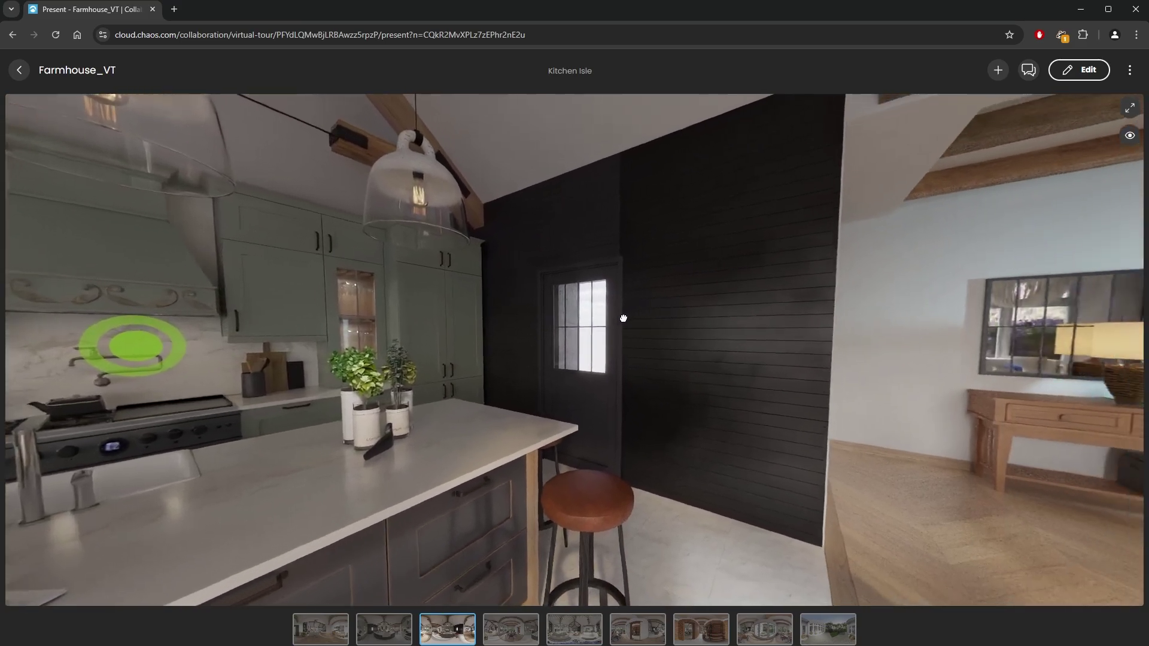
left_click_drag(898, 359, 418, 500)
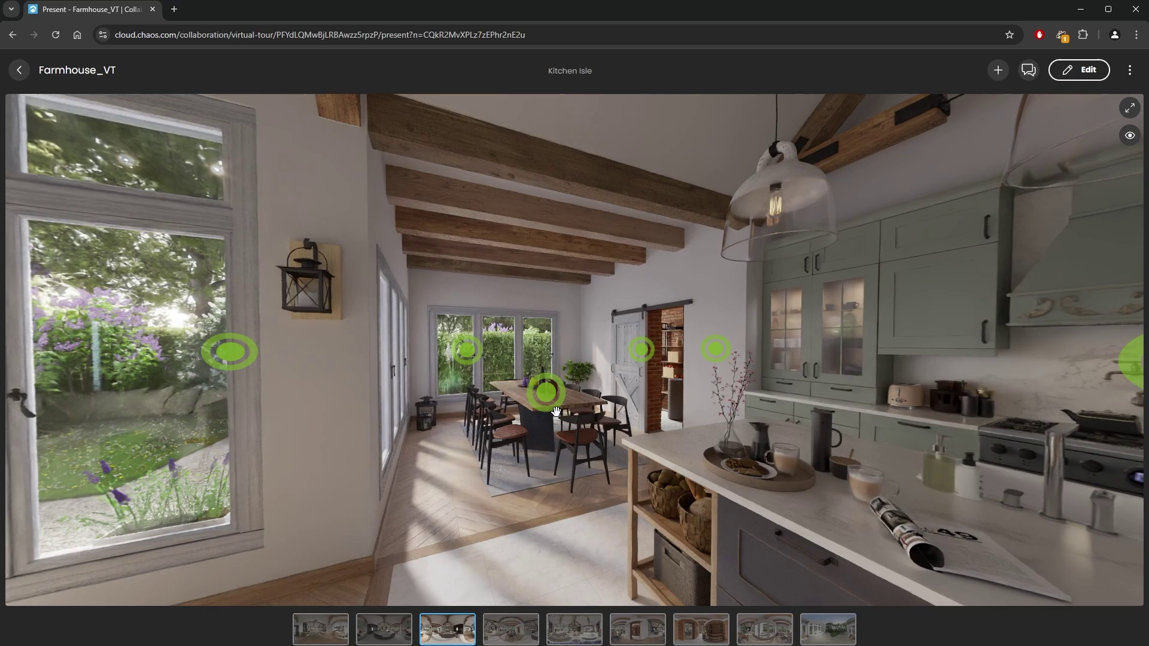
Jump to Dining via the table hotspot and turn toward the kitchen cabinets and pantry door.
left_click(546, 392)
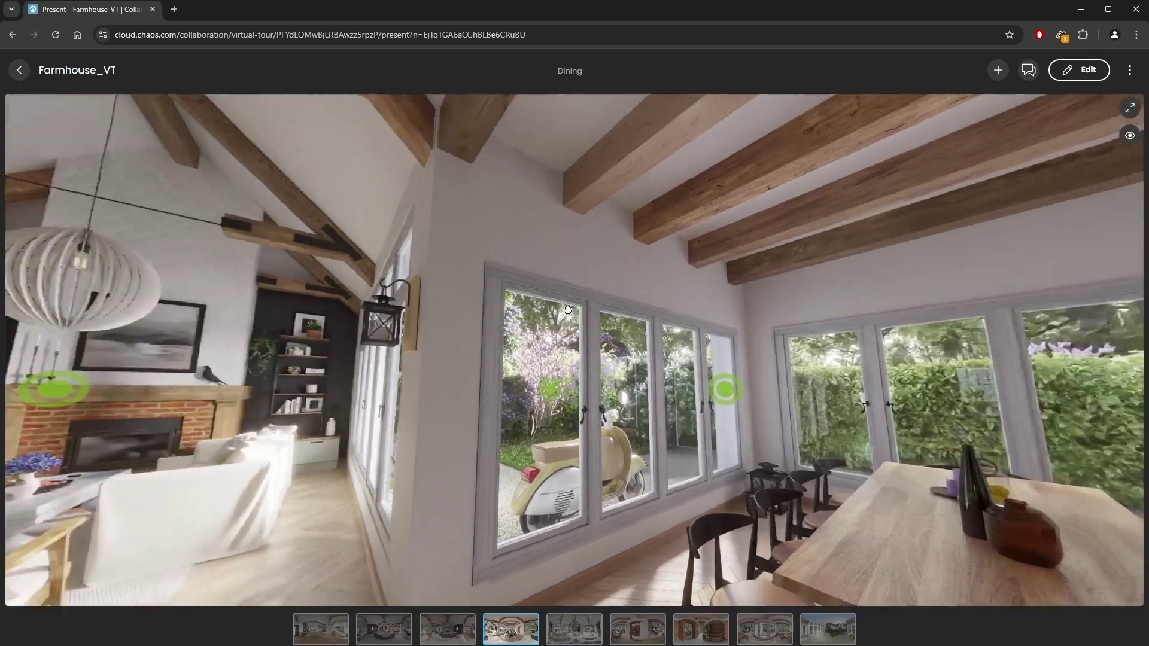
left_click_drag(567, 310, 904, 275)
left_click_drag(316, 300, 886, 441)
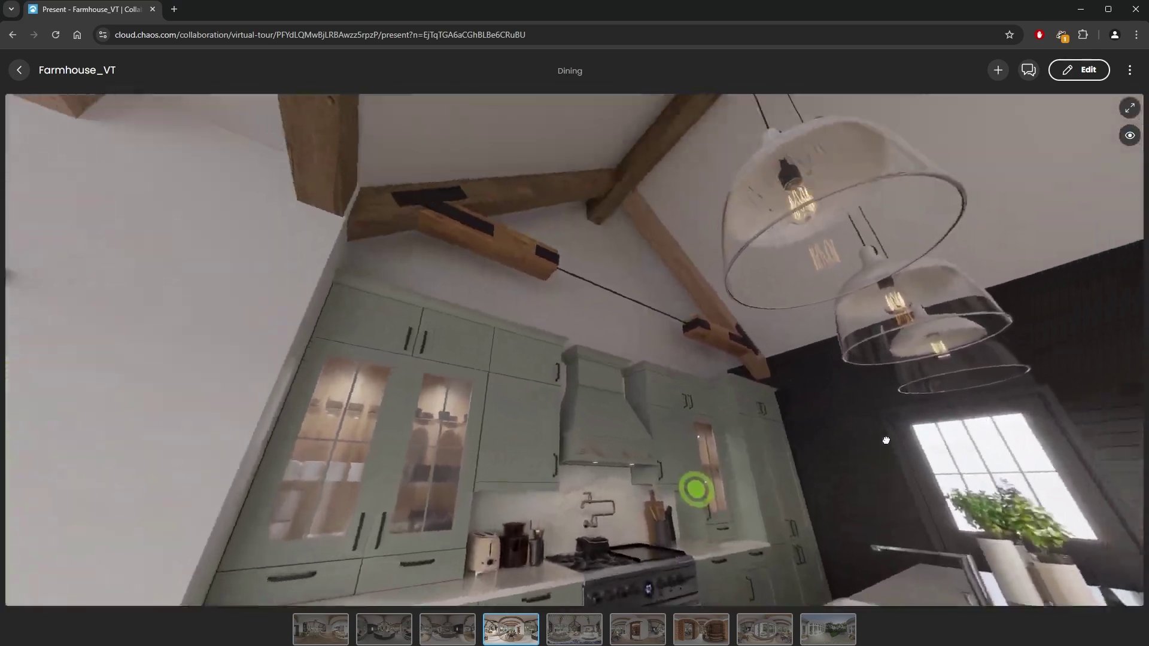
left_click_drag(129, 419, 541, 437)
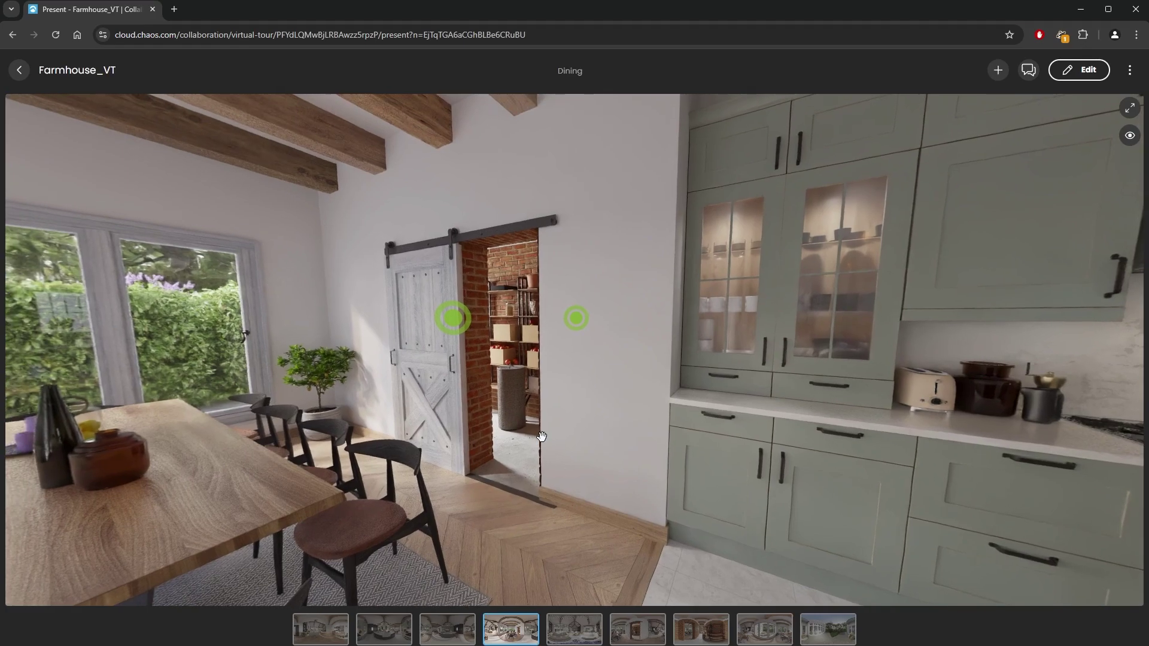
Drag the Storage Entrance hotspot down onto the floor by the pantry doorway.
left_click(1086, 70)
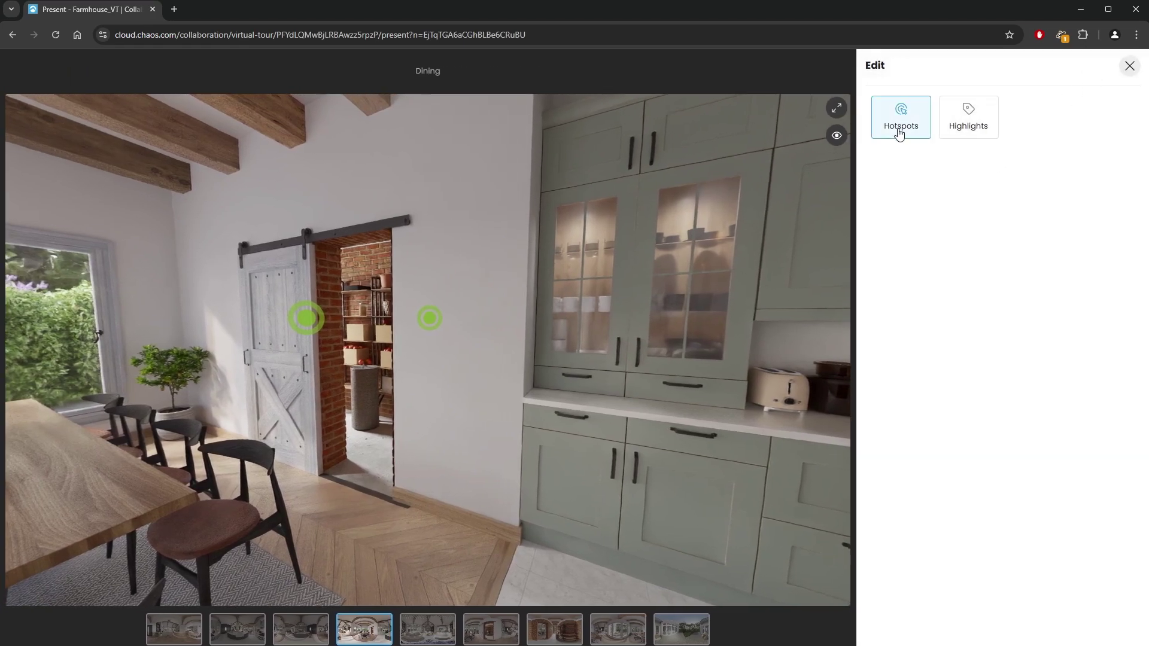
left_click(898, 123)
left_click(307, 317)
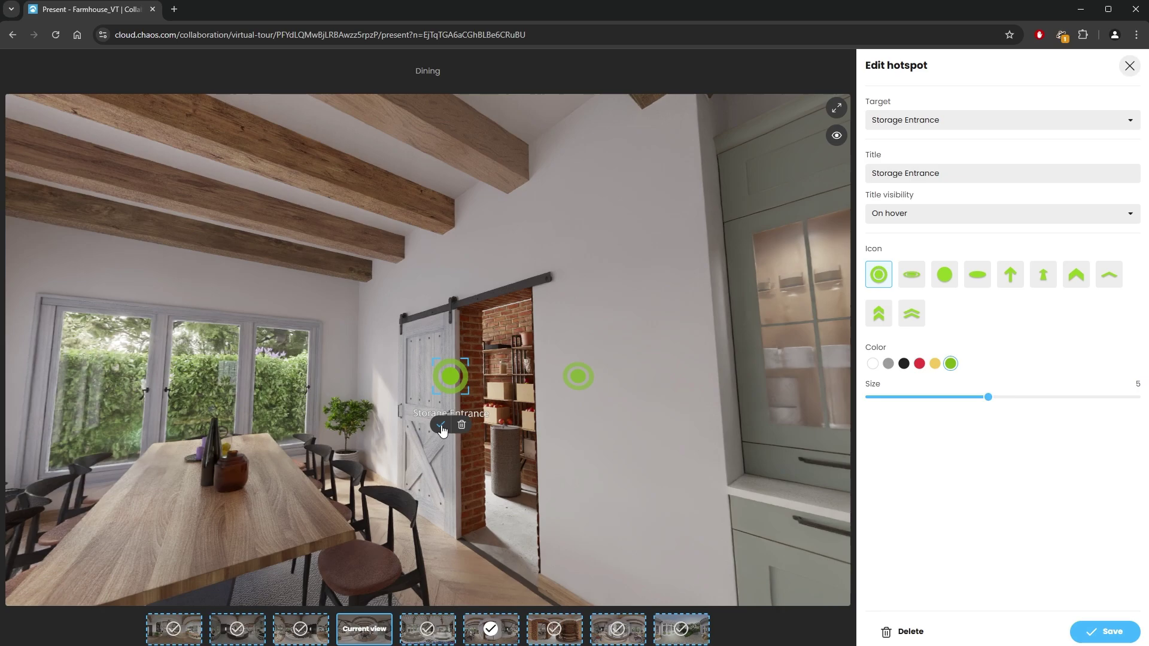
left_click_drag(450, 376, 487, 552)
left_click_drag(601, 569, 615, 487)
Switch the Storage Entrance hotspot to the flat ellipse icon and save it.
left_click(910, 280)
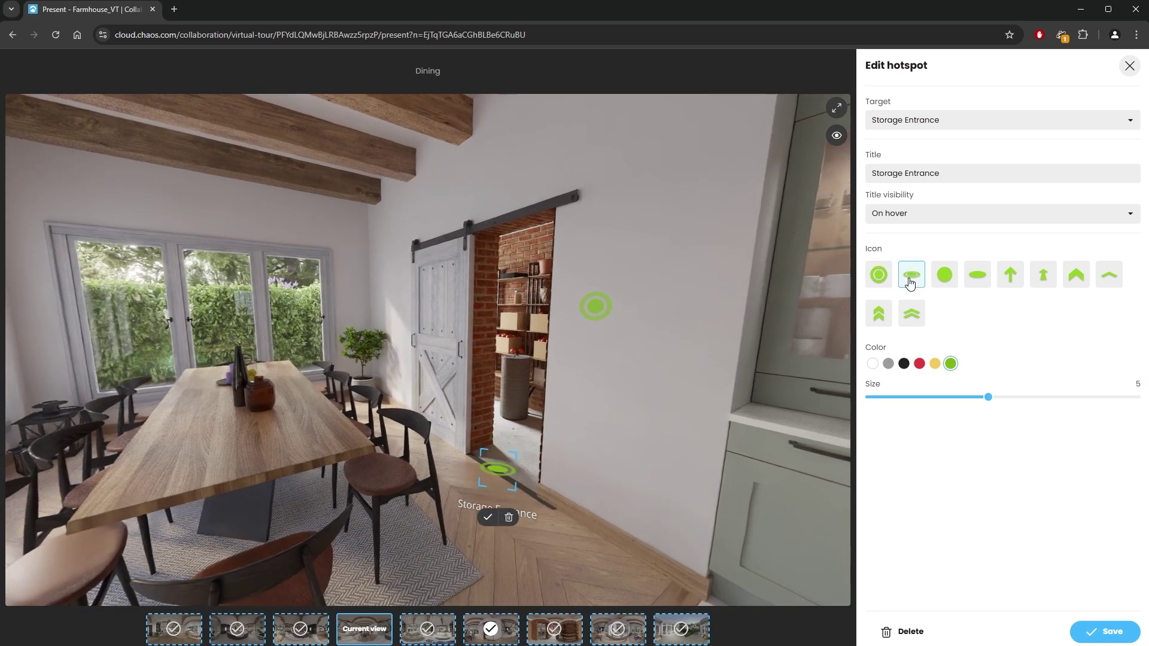
left_click(1105, 631)
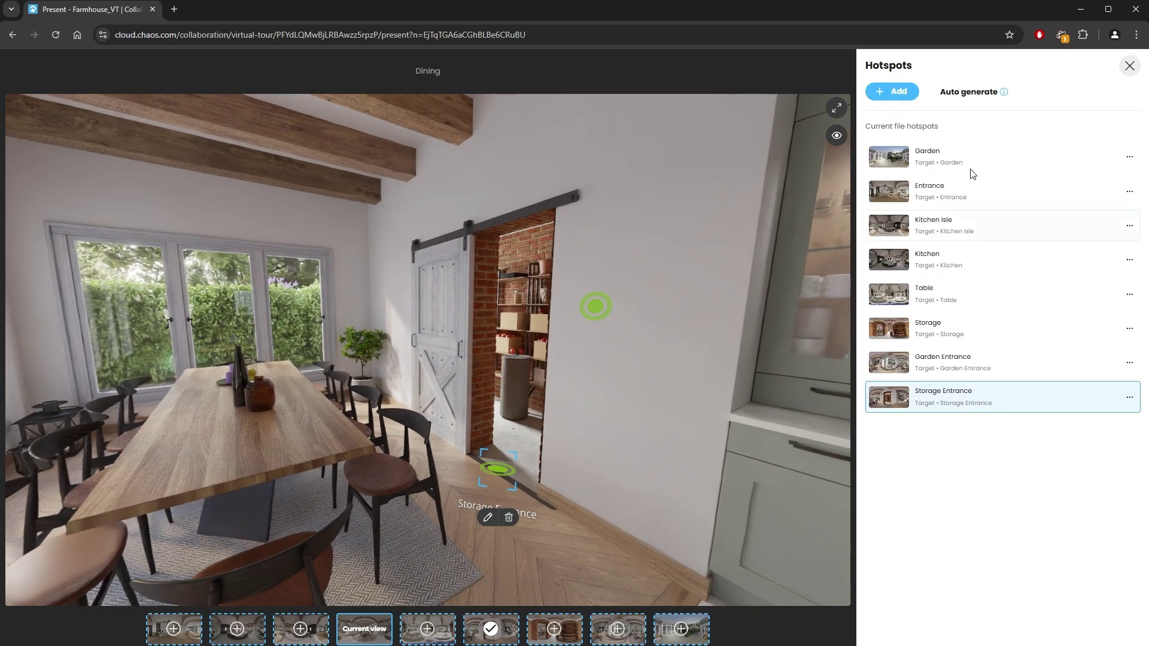
left_click(1130, 66)
left_click_drag(775, 336, 564, 405)
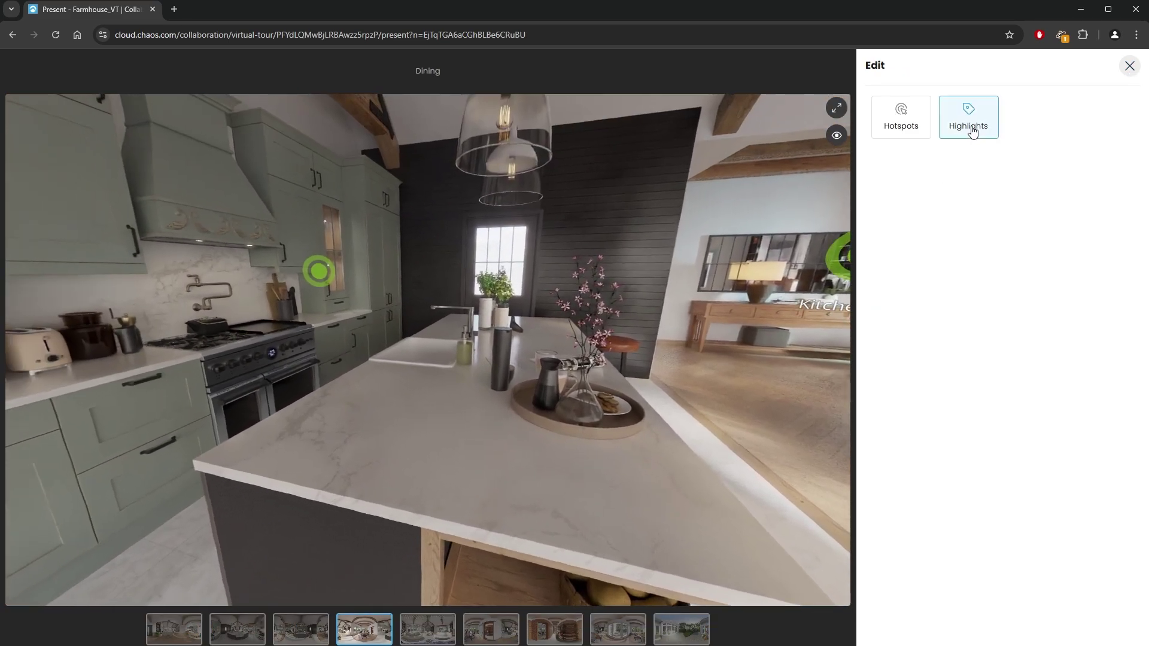
Add a new highlight on the kitchen island titled 'White marble material'.
left_click(969, 123)
left_click(1003, 419)
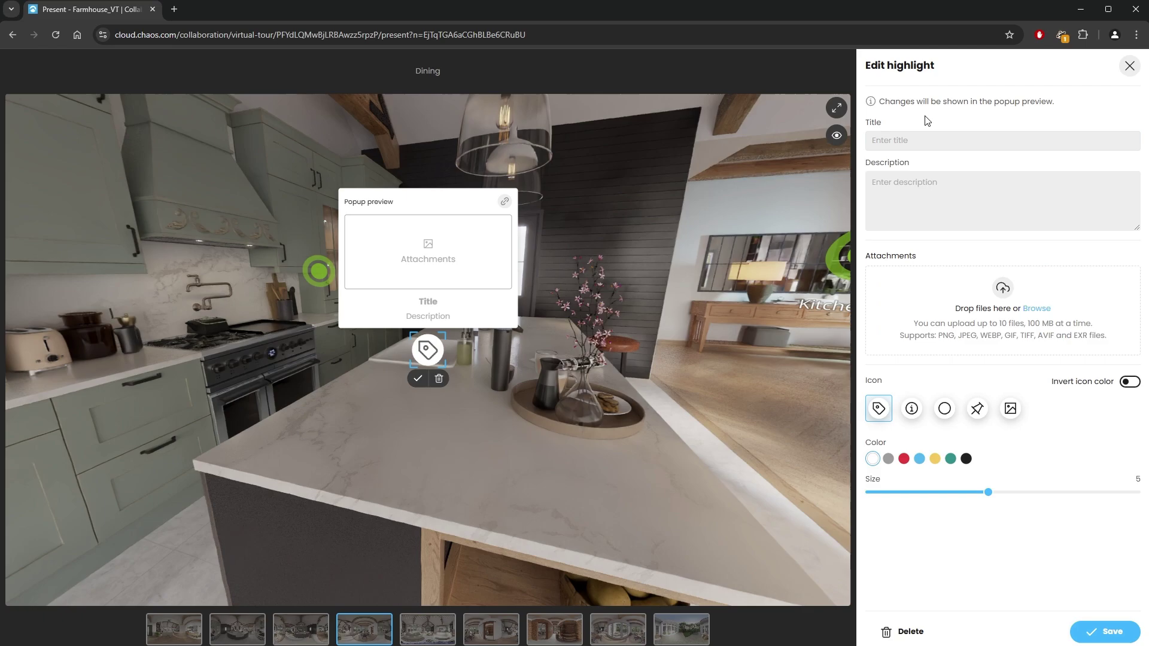
left_click(907, 140)
left_click(905, 181)
left_click(971, 141)
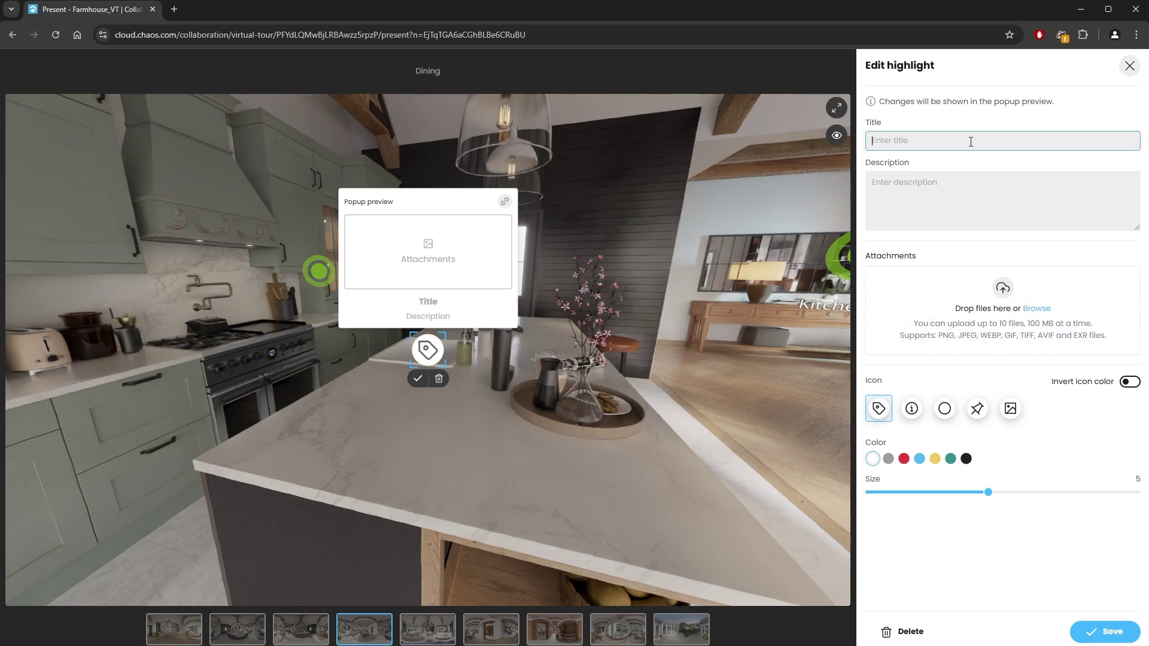
type("White marble material")
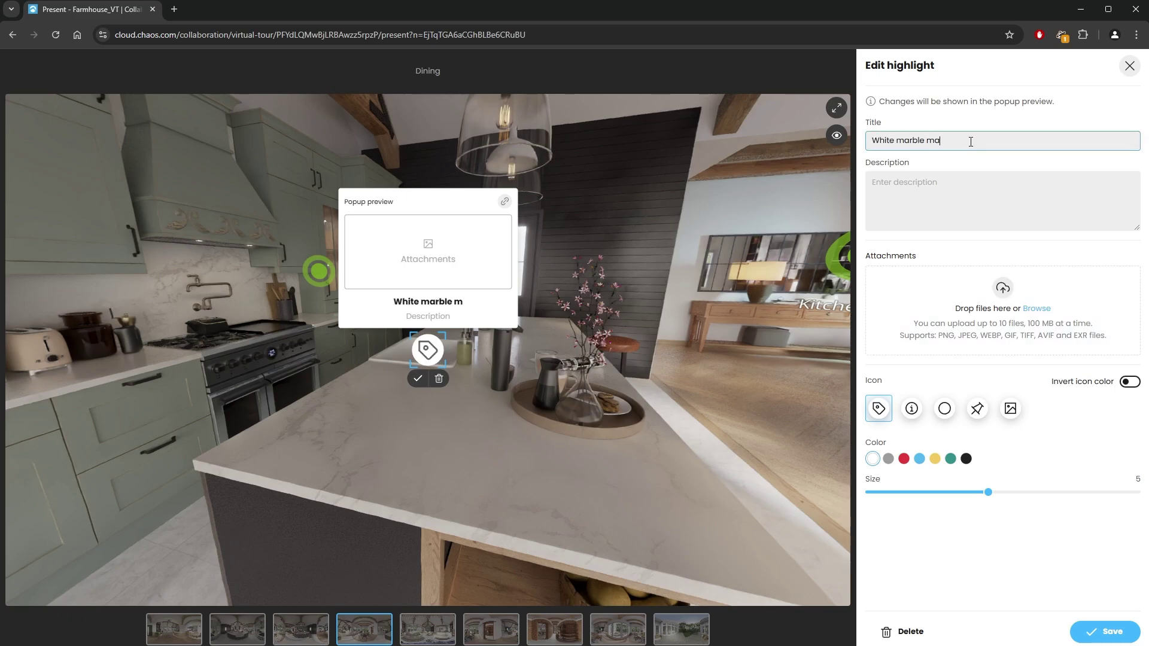
Attach the Marble_mtl image, lower the tag onto the countertop, and save the highlight.
left_click(991, 308)
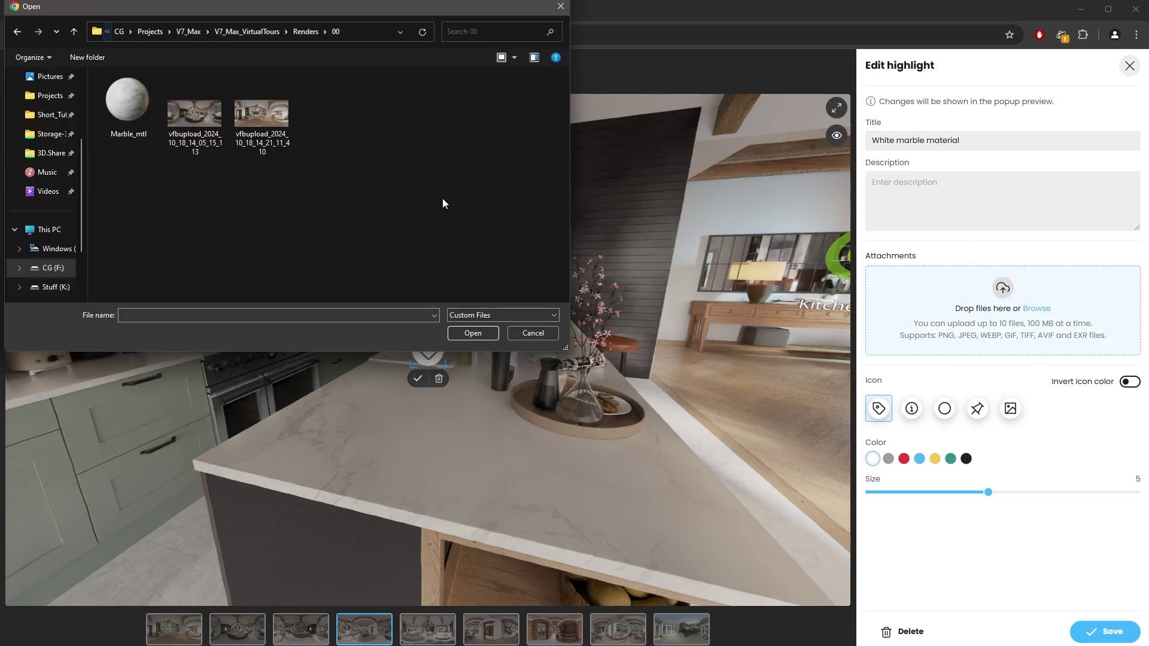
left_click(128, 105)
left_click(476, 331)
left_click_drag(428, 349, 400, 440)
left_click(1105, 631)
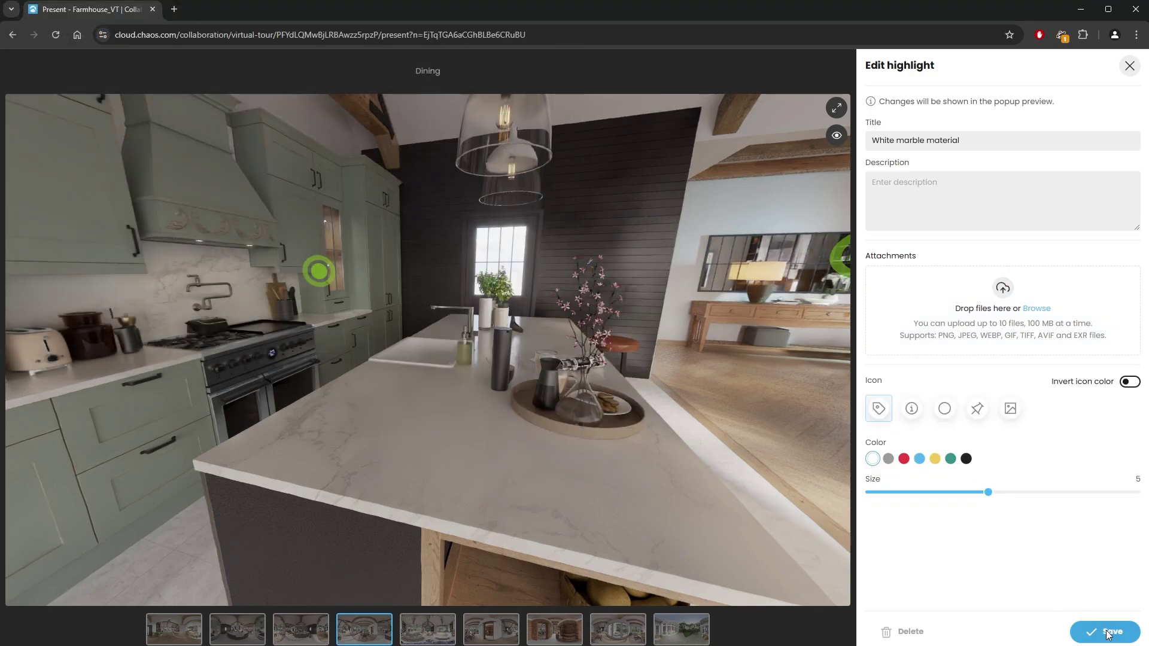
left_click(1129, 66)
left_click(1128, 66)
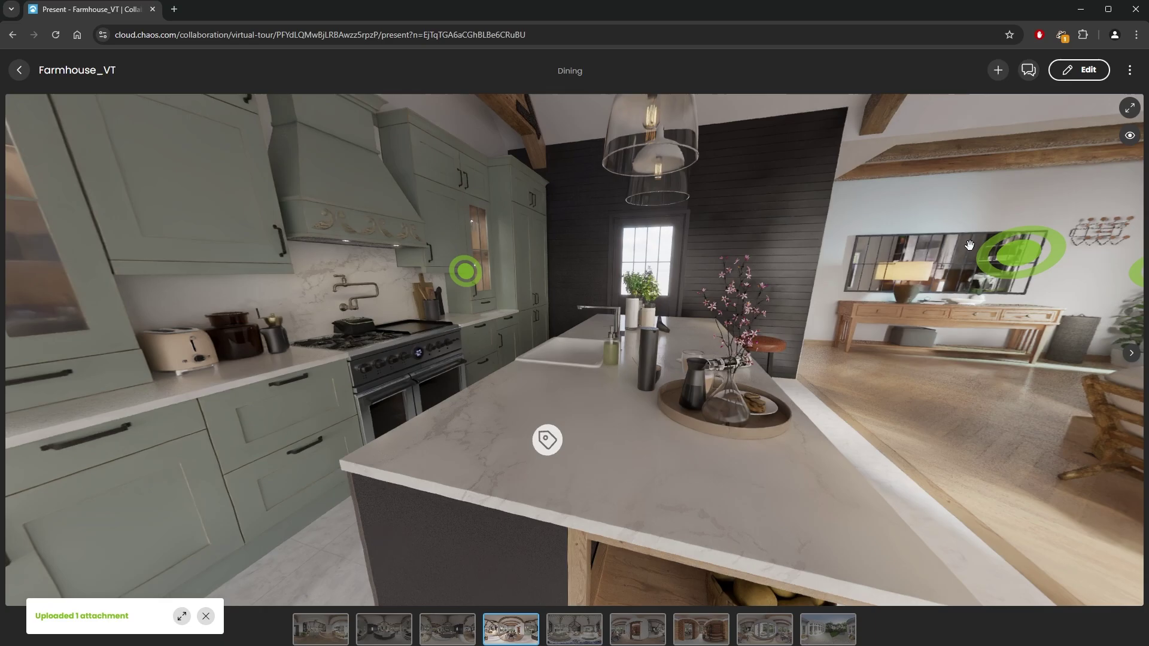
mouse_move(548, 443)
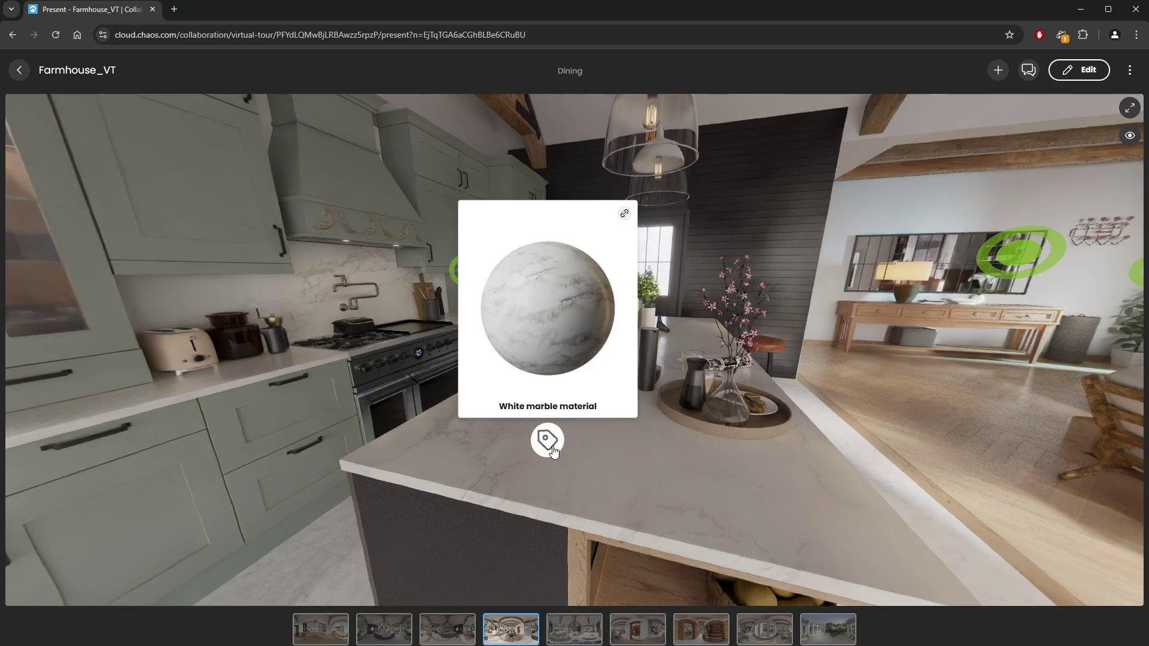